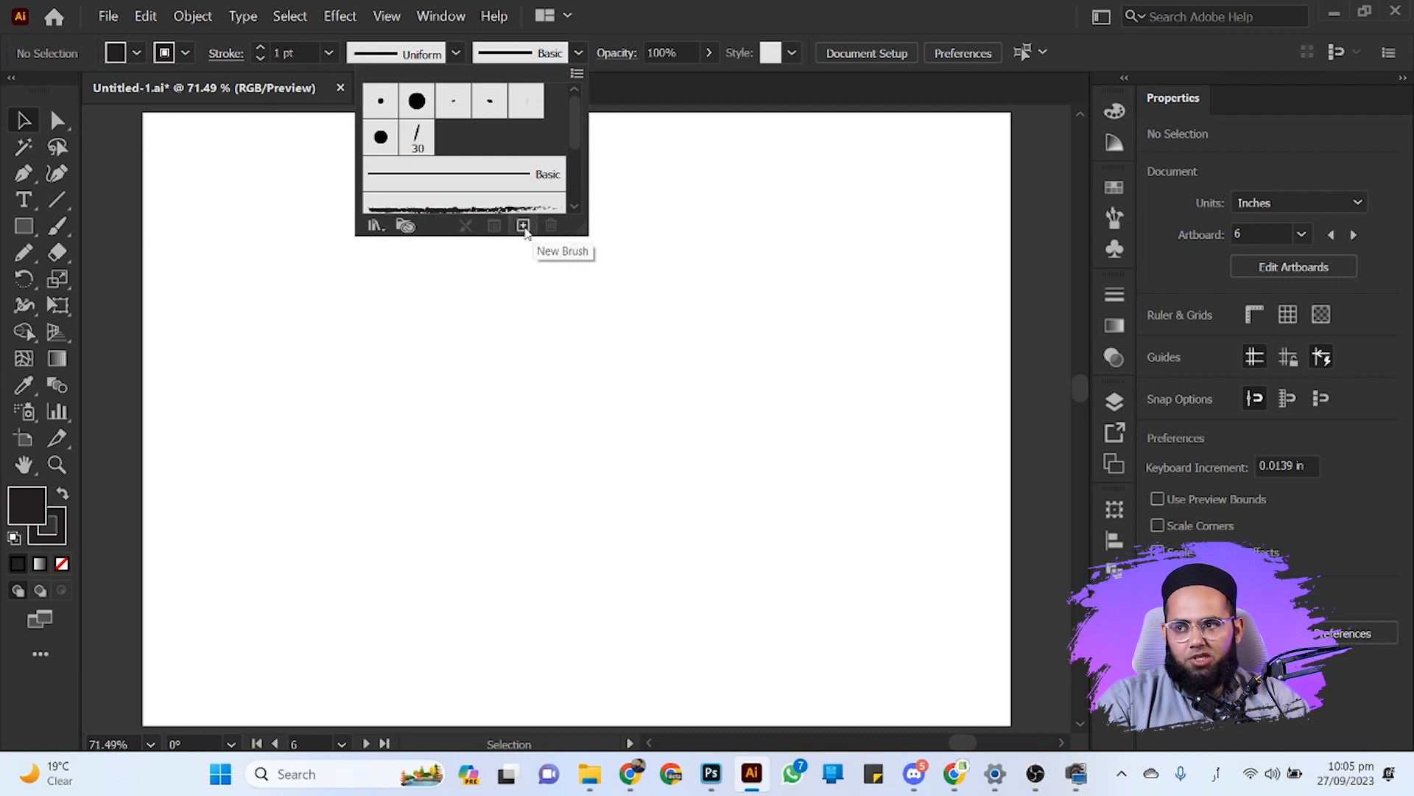
Create a new calligraphic brush and name it خط دیوانی
click(524, 228)
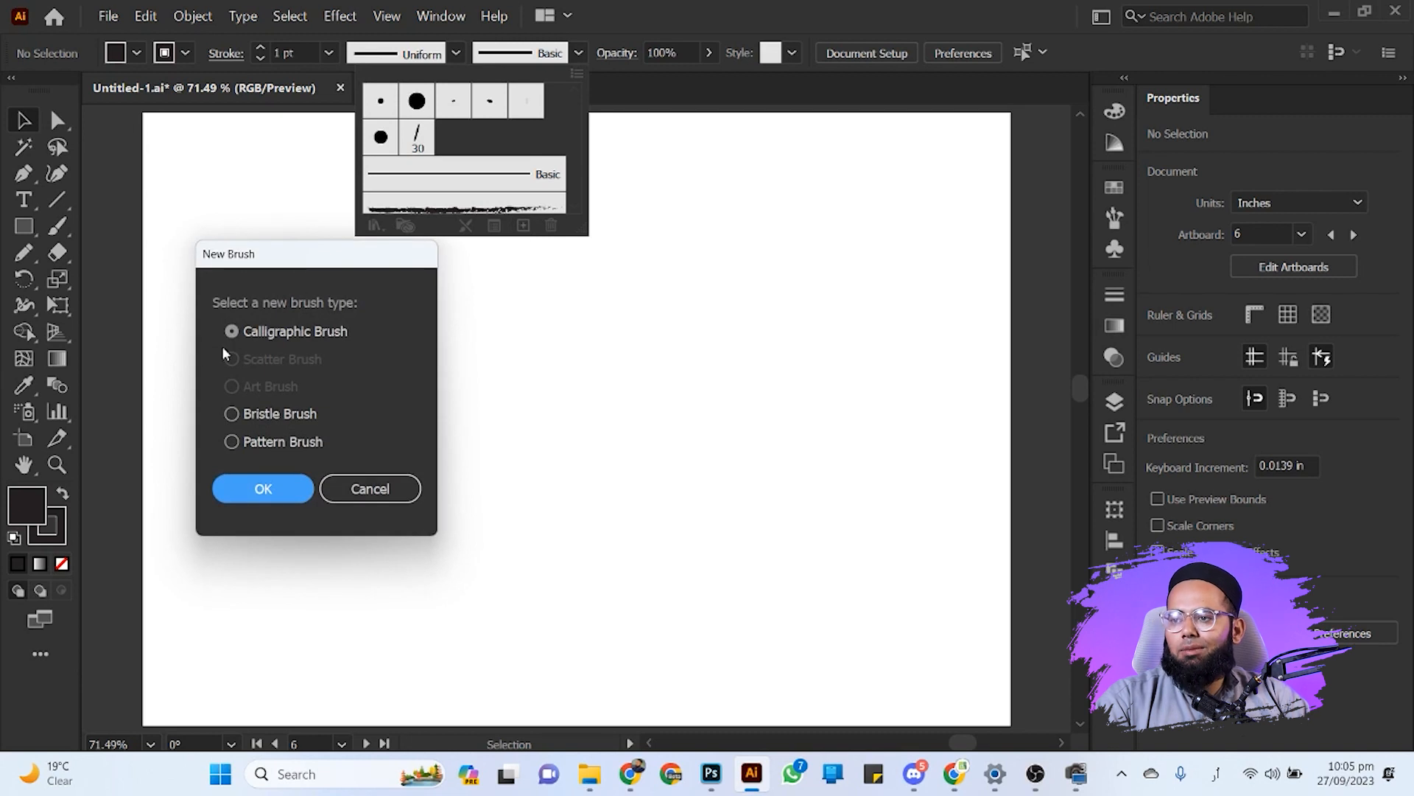
mouse_move(252, 267)
mouse_down()
mouse_move(373, 246)
mouse_move(303, 264)
mouse_up()
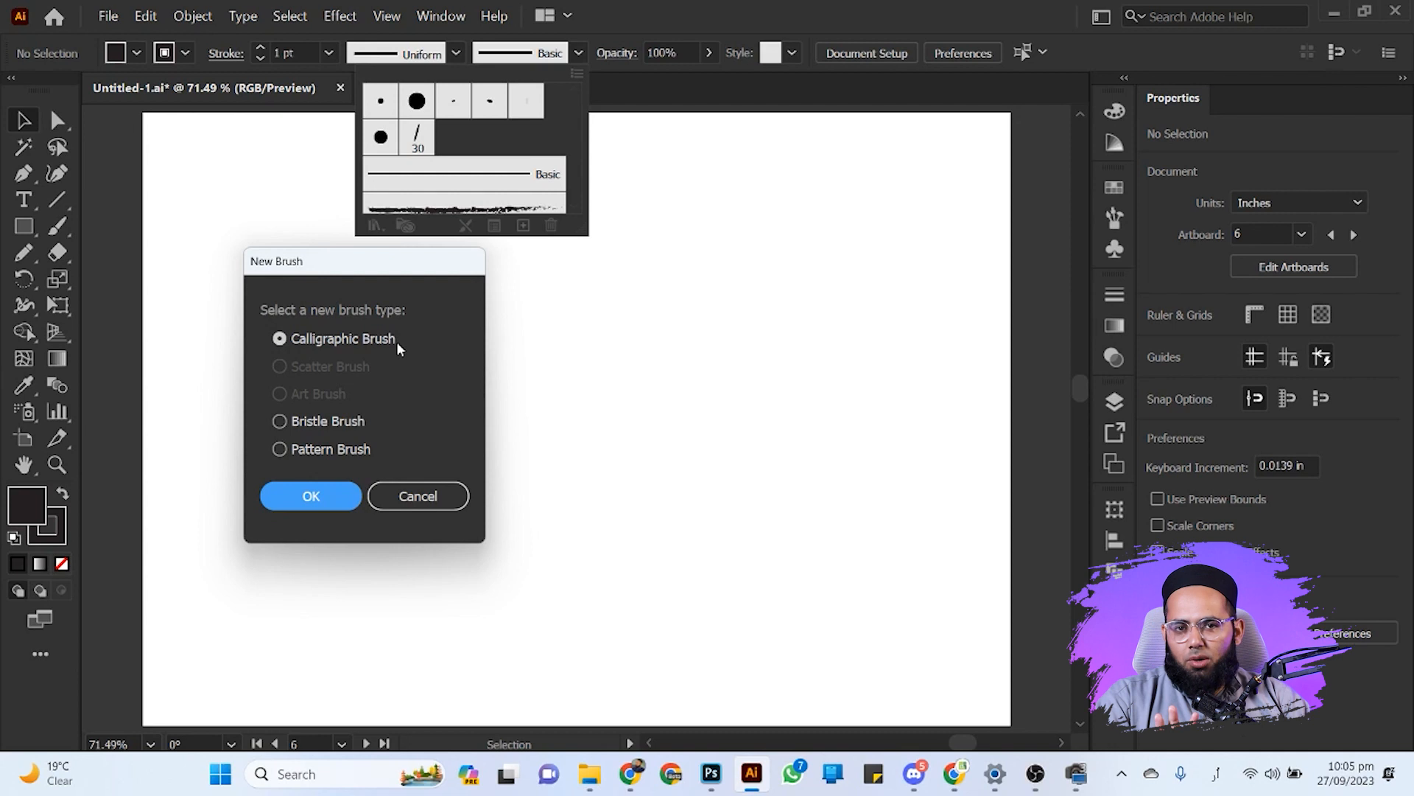
click(300, 498)
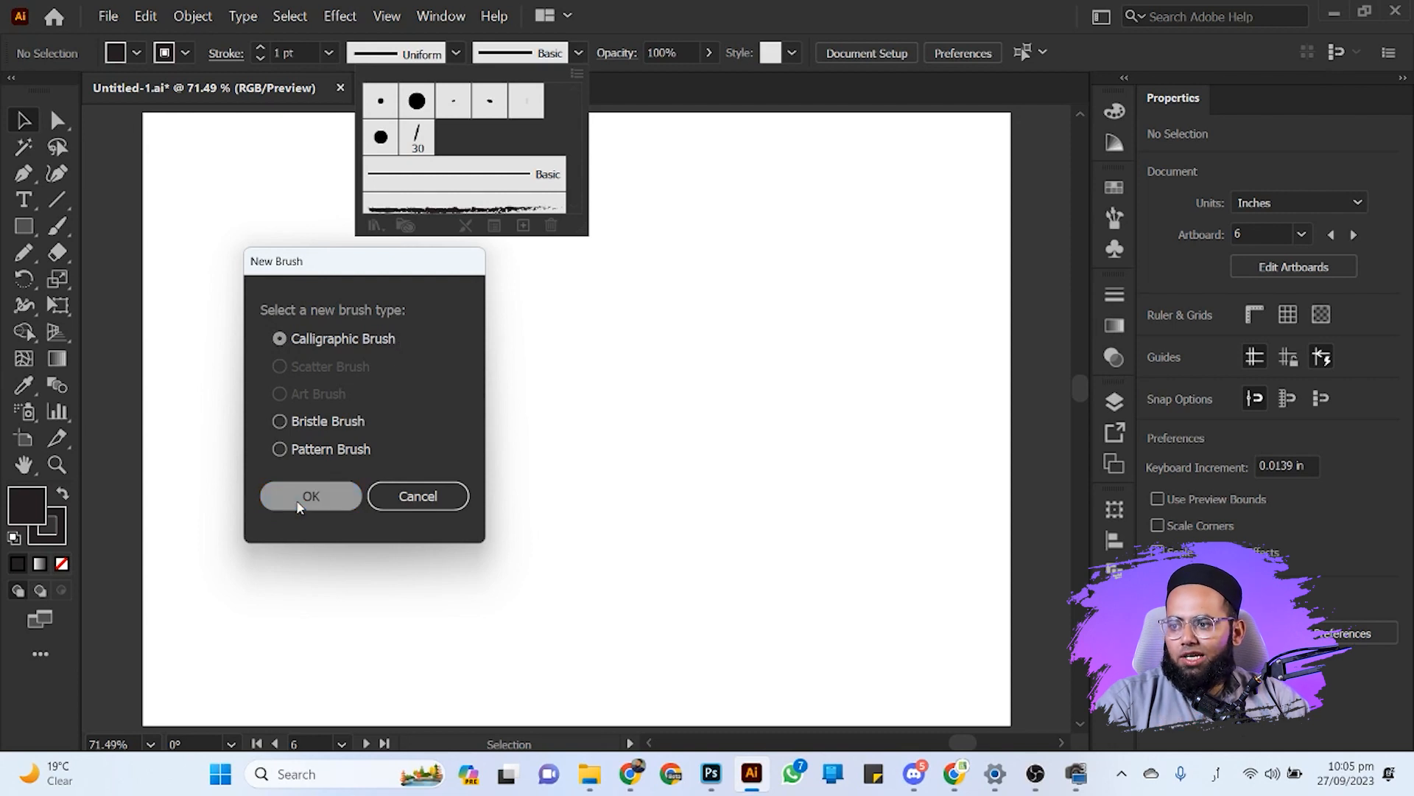
mouse_move(337, 276)
mouse_down()
mouse_move(443, 191)
mouse_move(384, 299)
mouse_up()
mouse_move(449, 330)
mouse_down()
mouse_move(462, 332)
mouse_move(278, 336)
mouse_up()
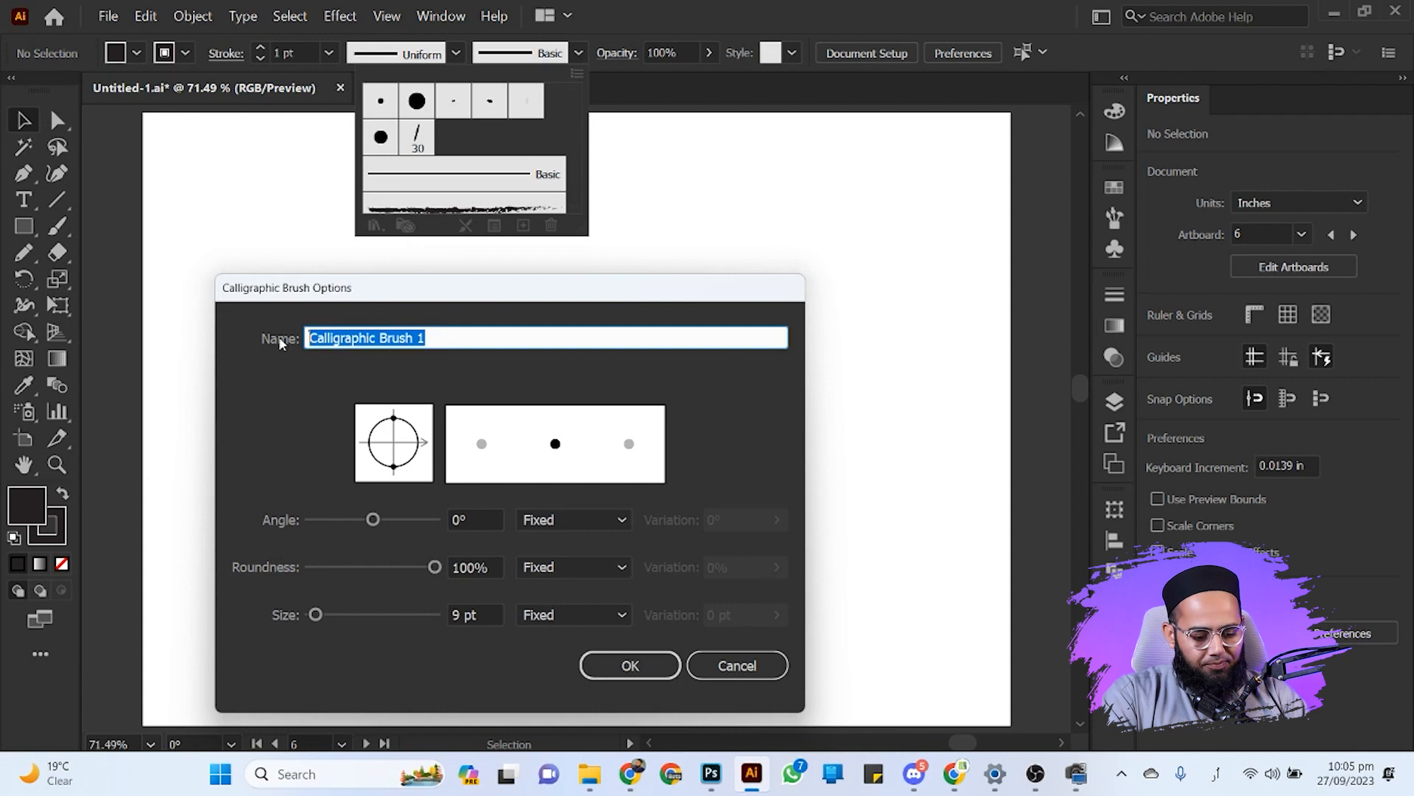
text(خط دیوانی)
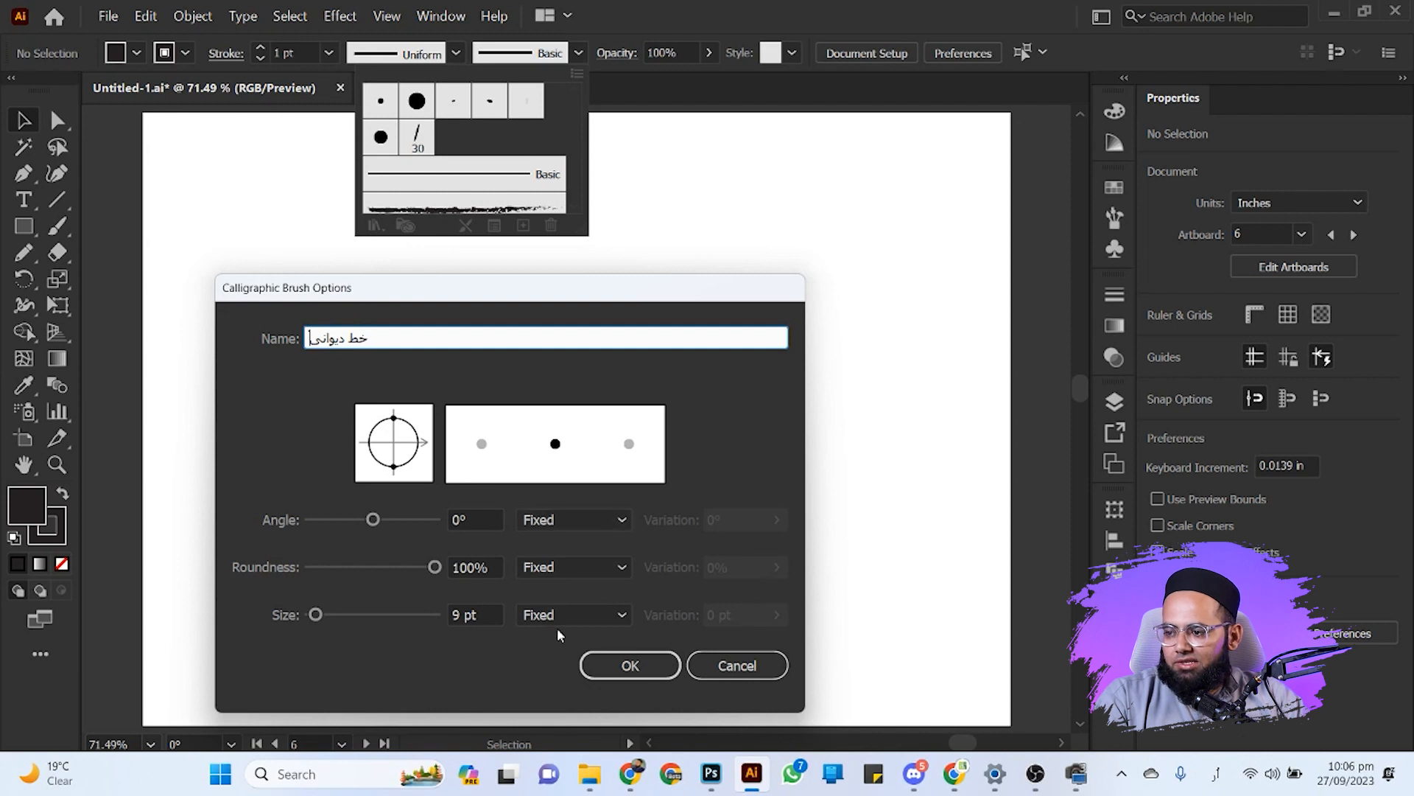
Set the brush's angle to 81°, roundness to 15% and size to 30 pt, and save it
click(456, 520)
drag(480, 519, 443, 525)
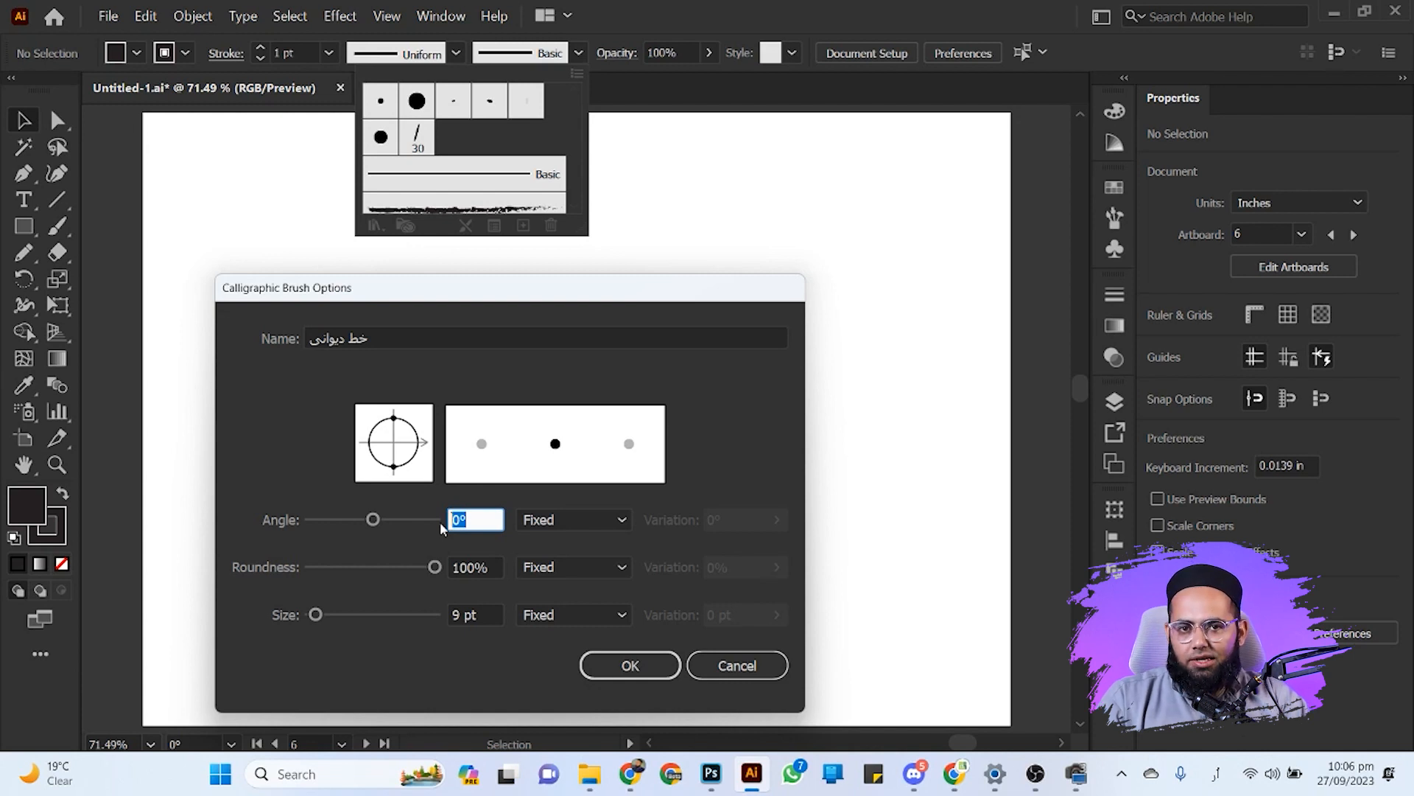
text(81)
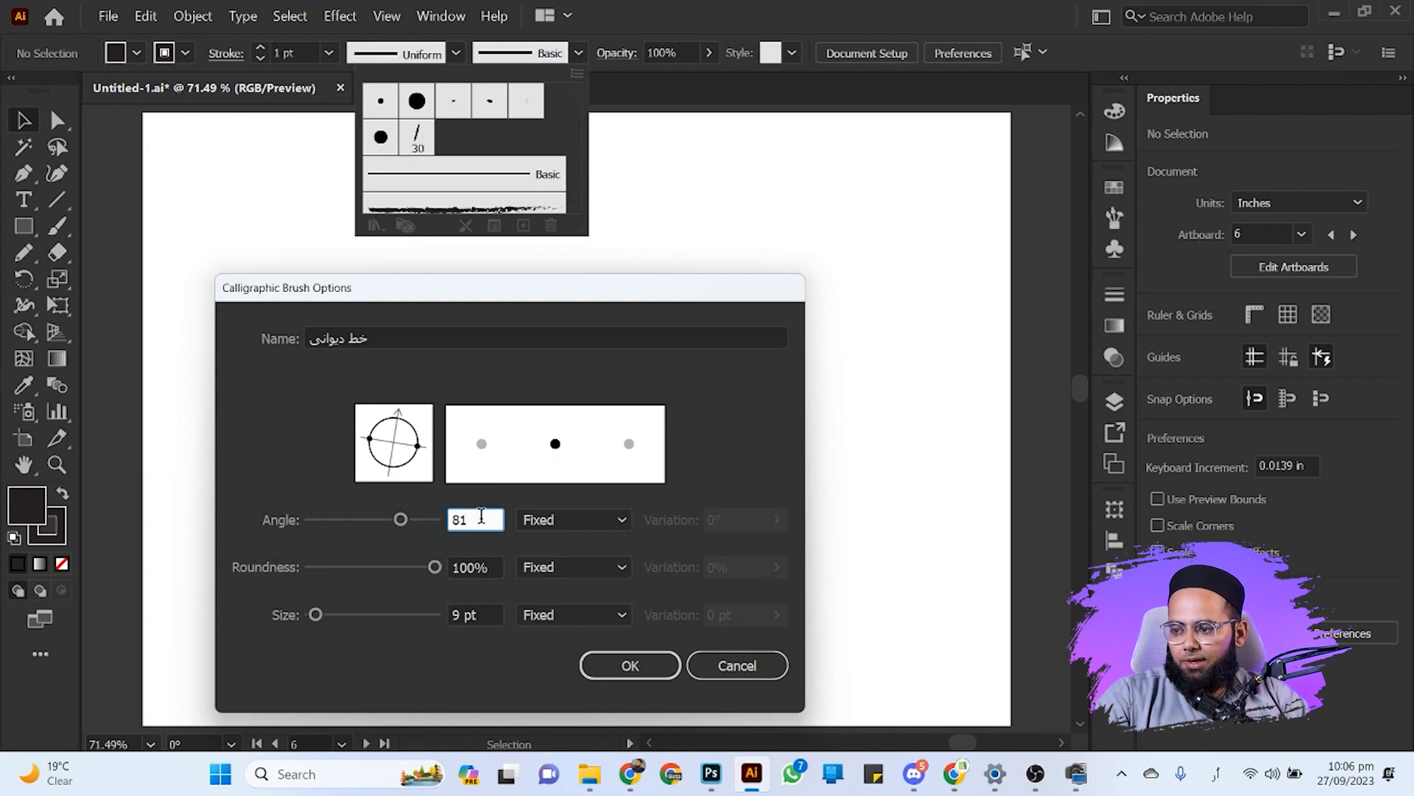
drag(491, 565, 450, 568)
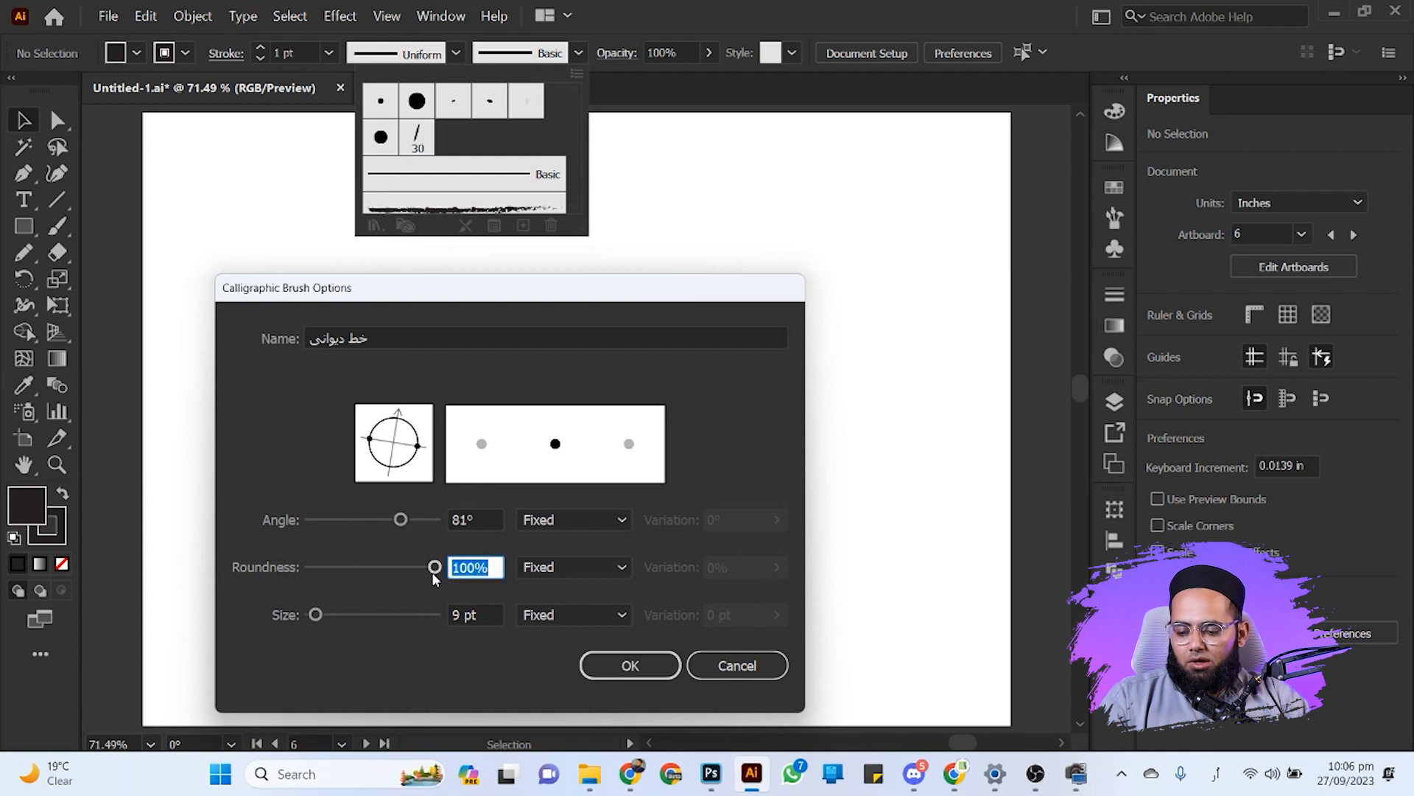
text(15)
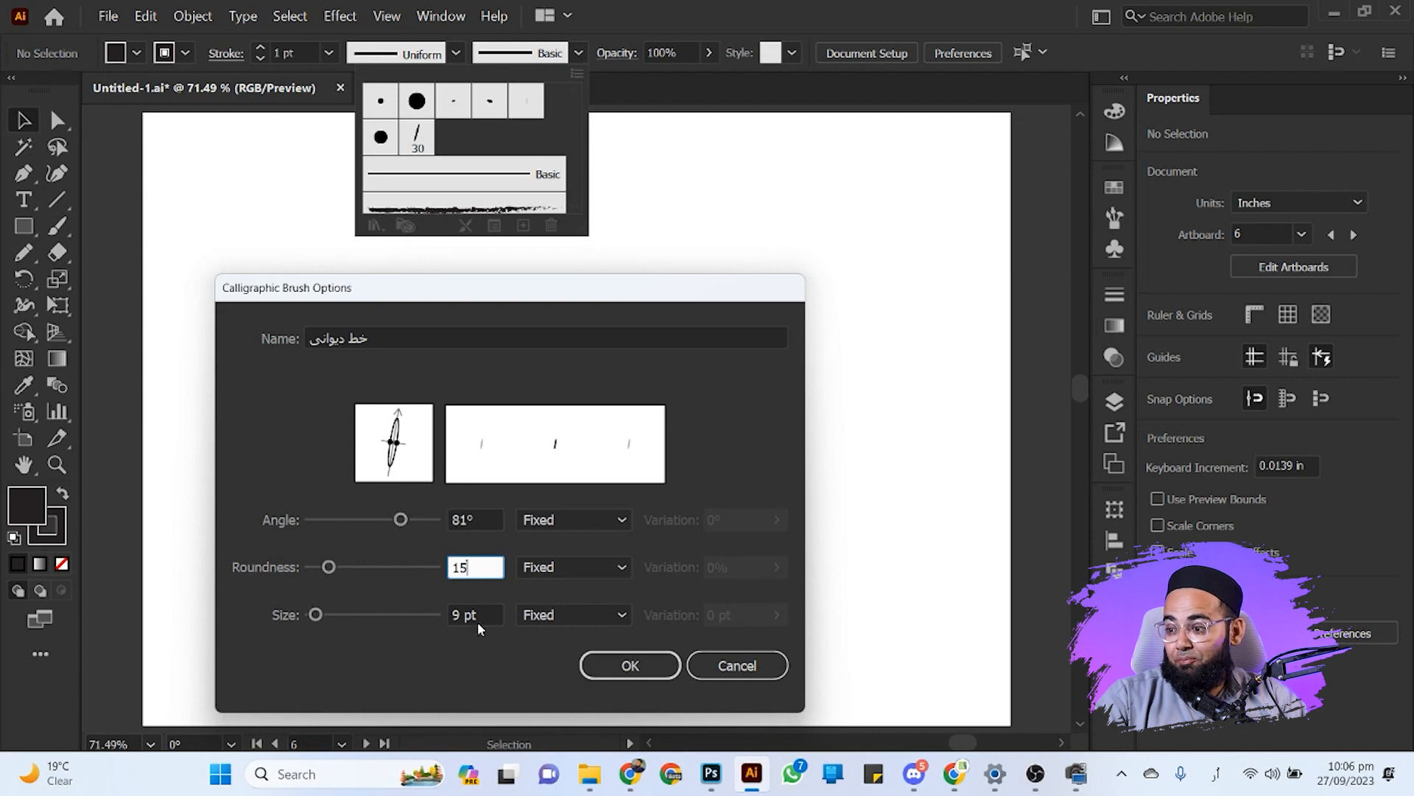
key(Tab)
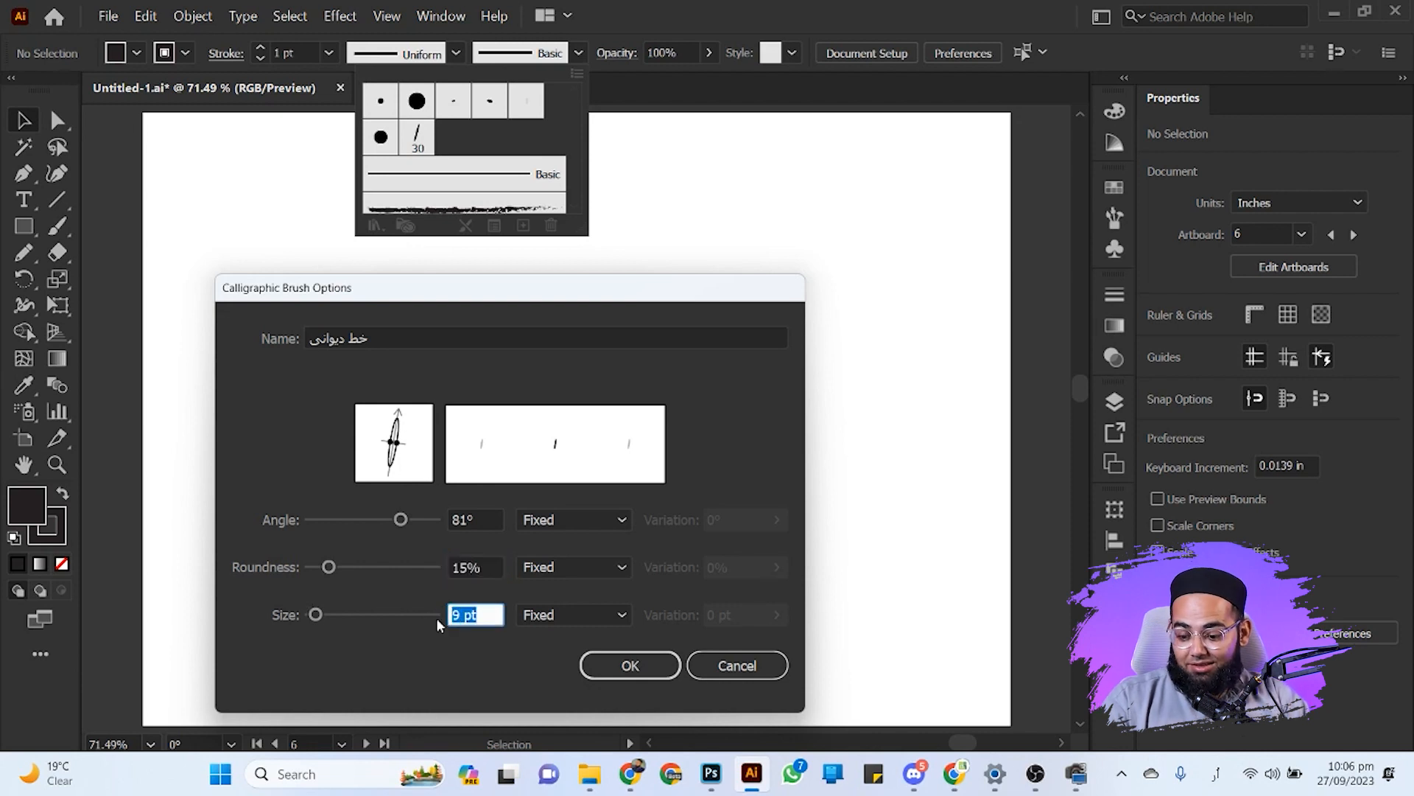
text(30)
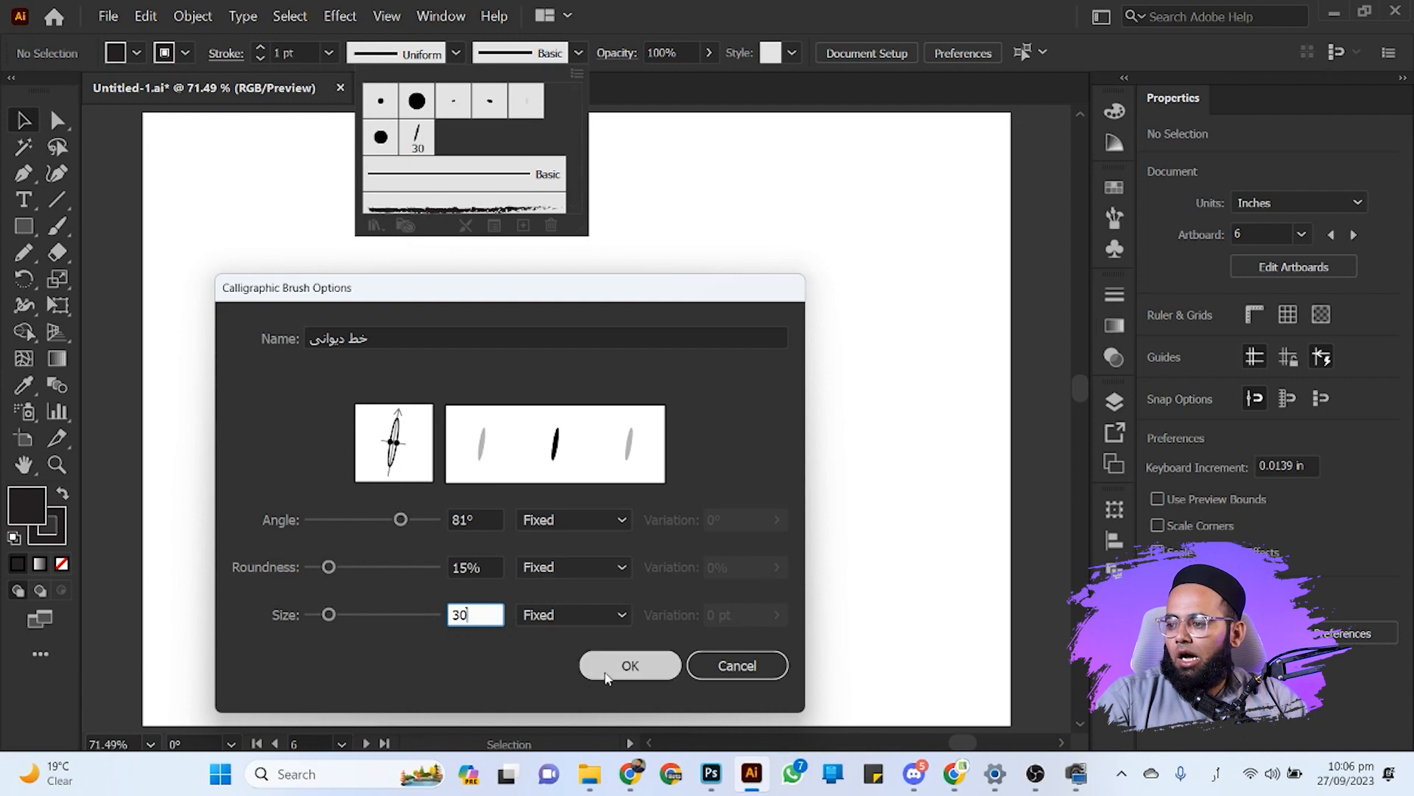
click(629, 666)
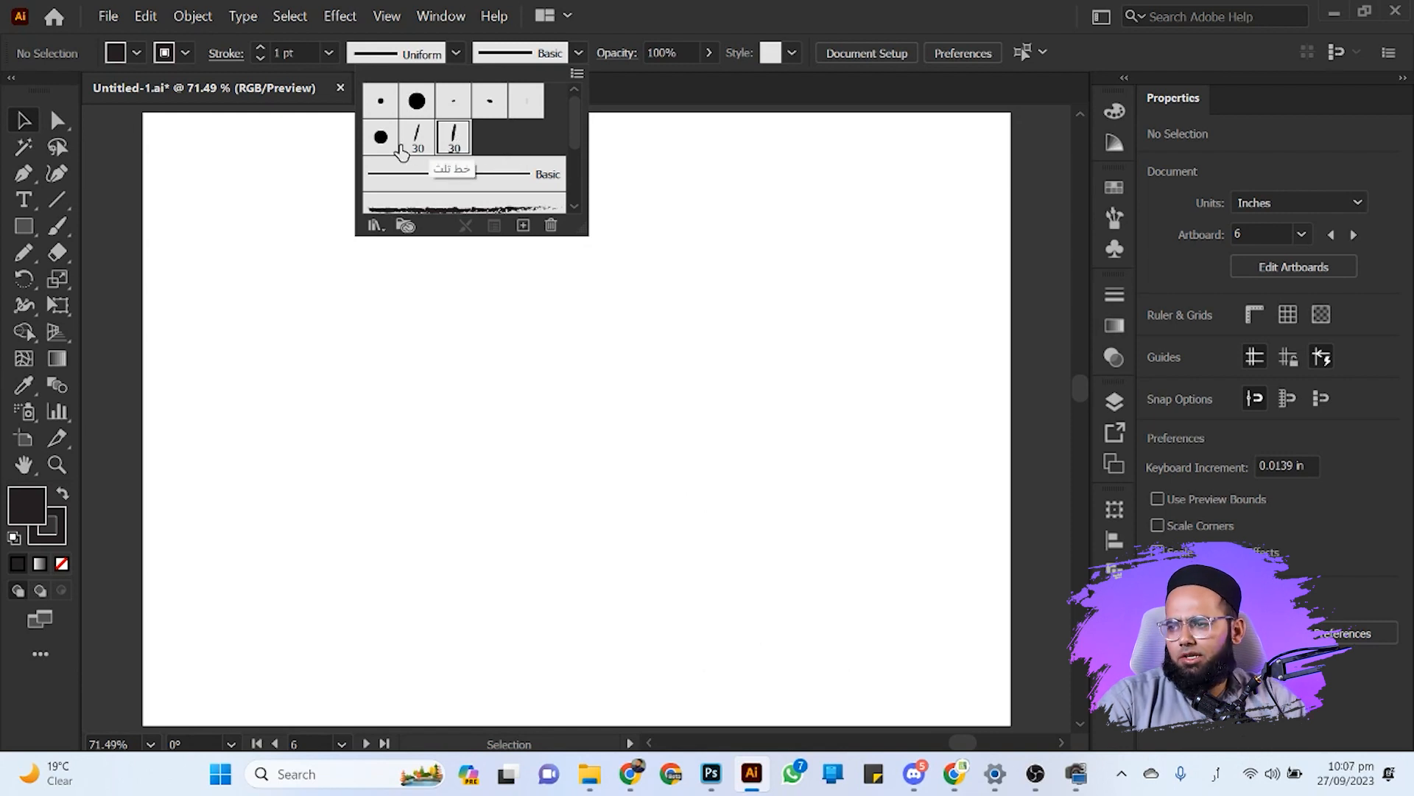
Paint the letter strokes of رمضان, without the dots, using the Paintbrush tool and the خط دیوانی brush
click(454, 138)
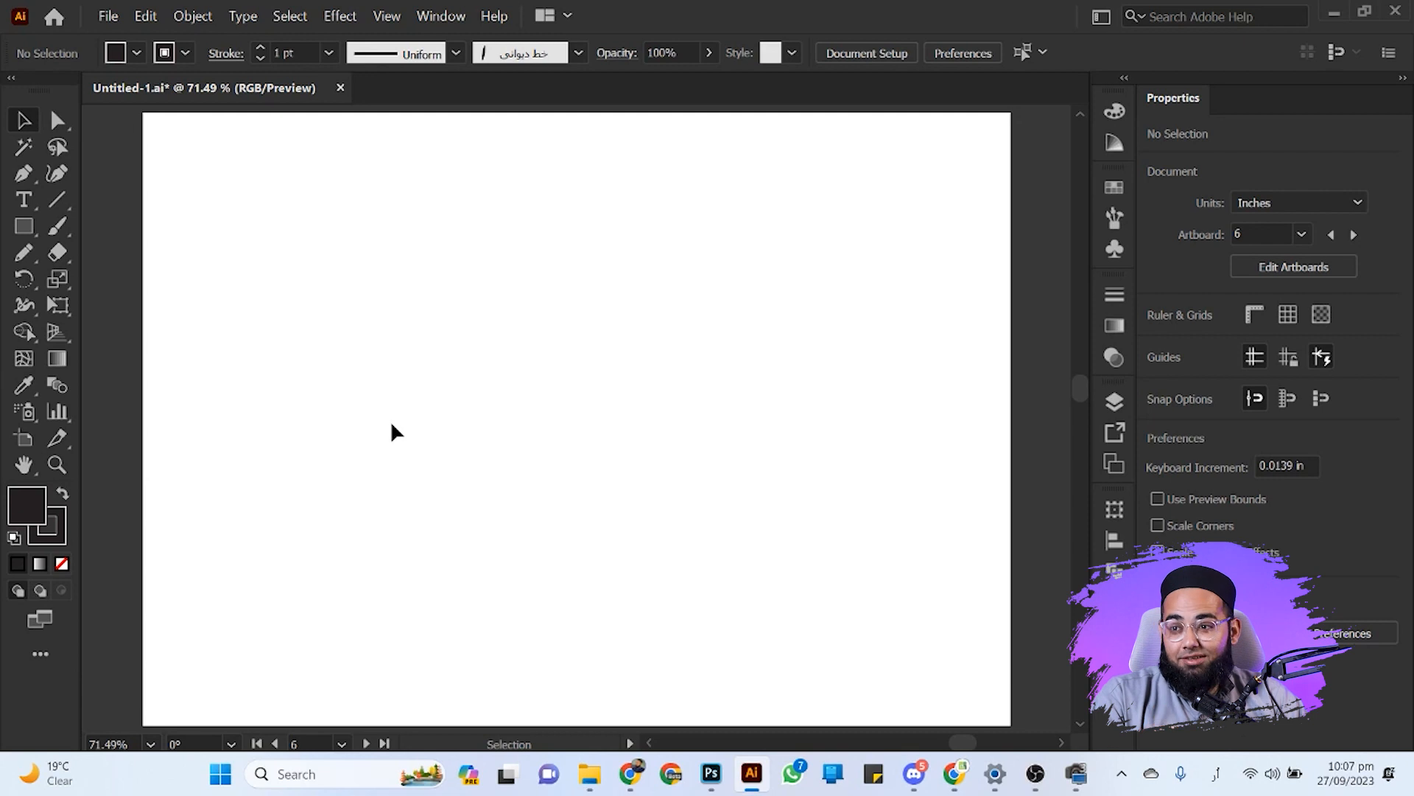
click(55, 230)
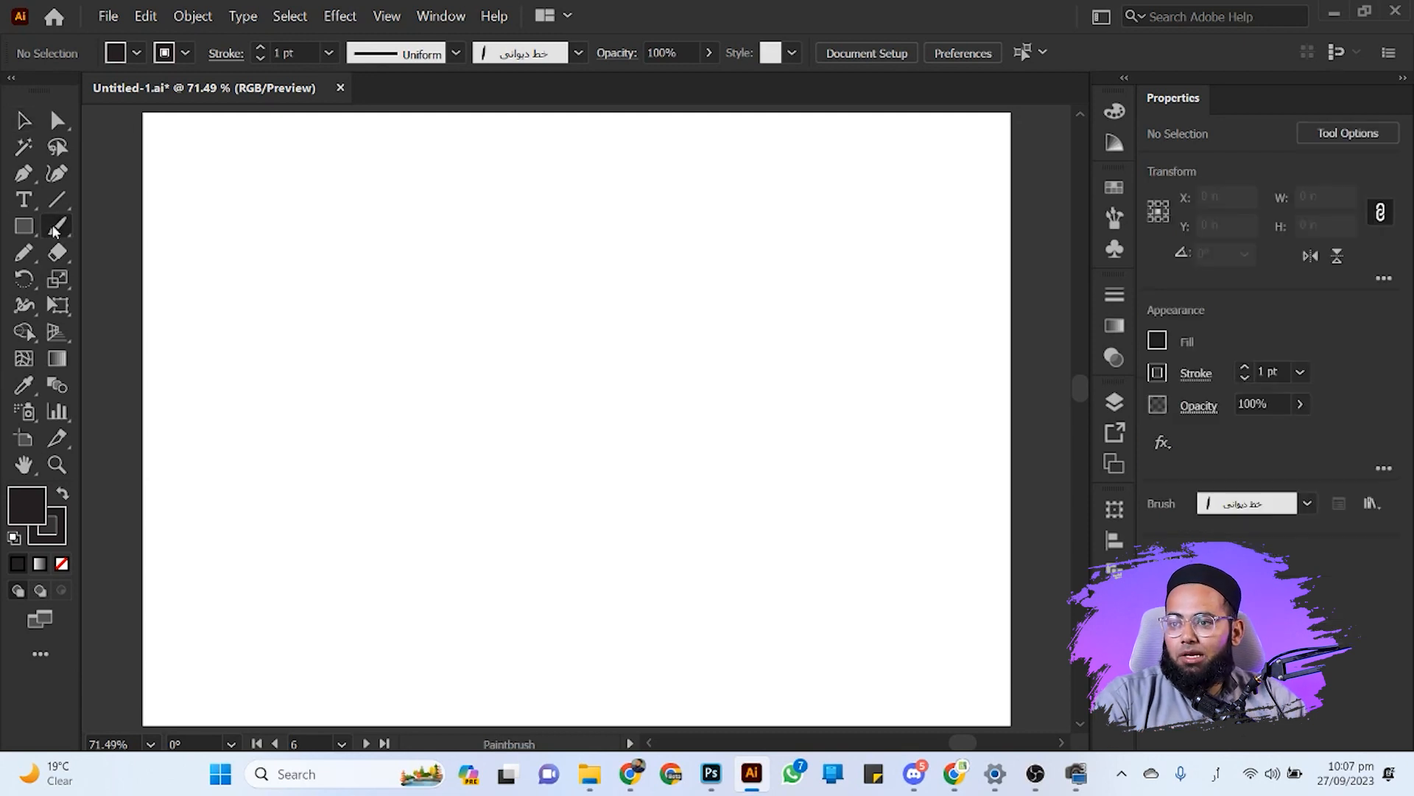
click(487, 58)
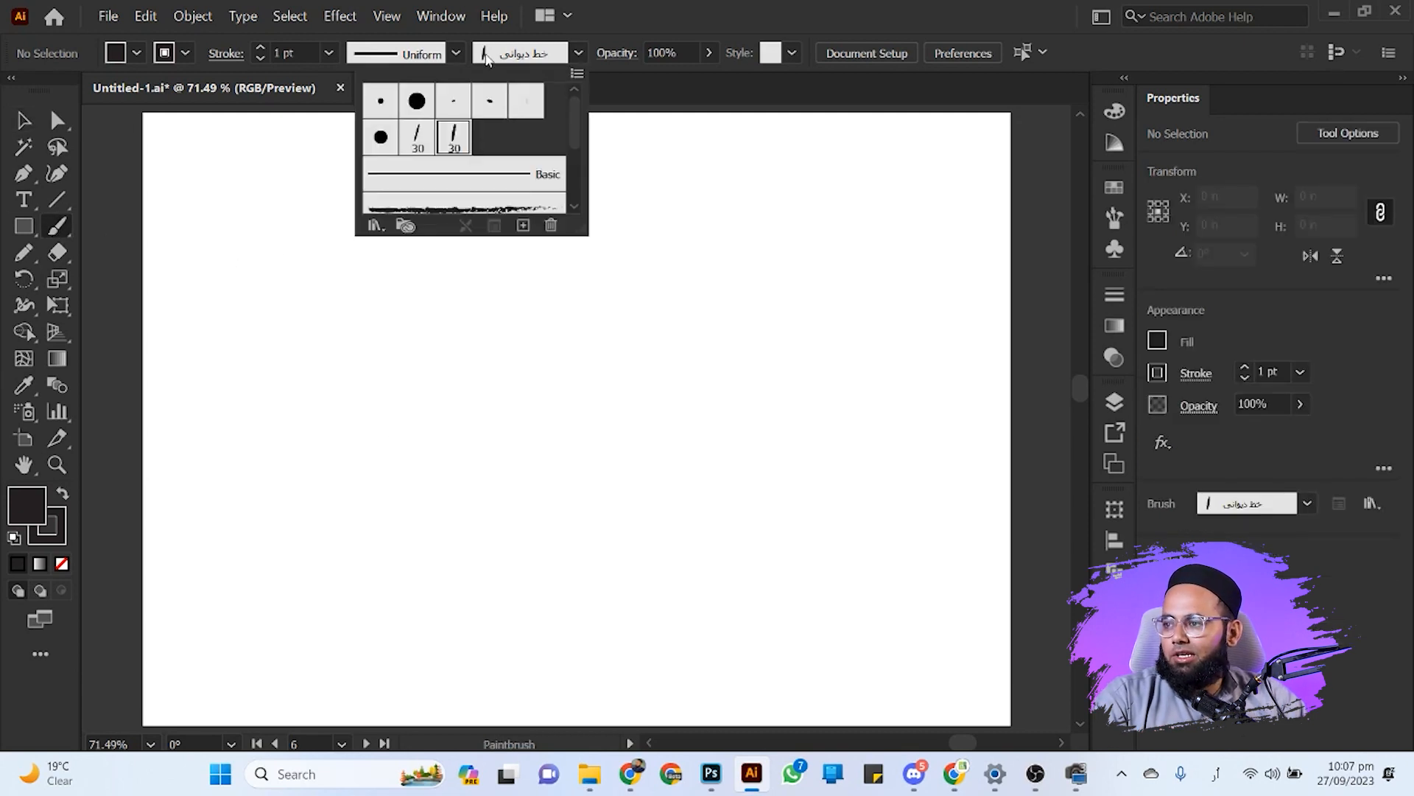
click(441, 352)
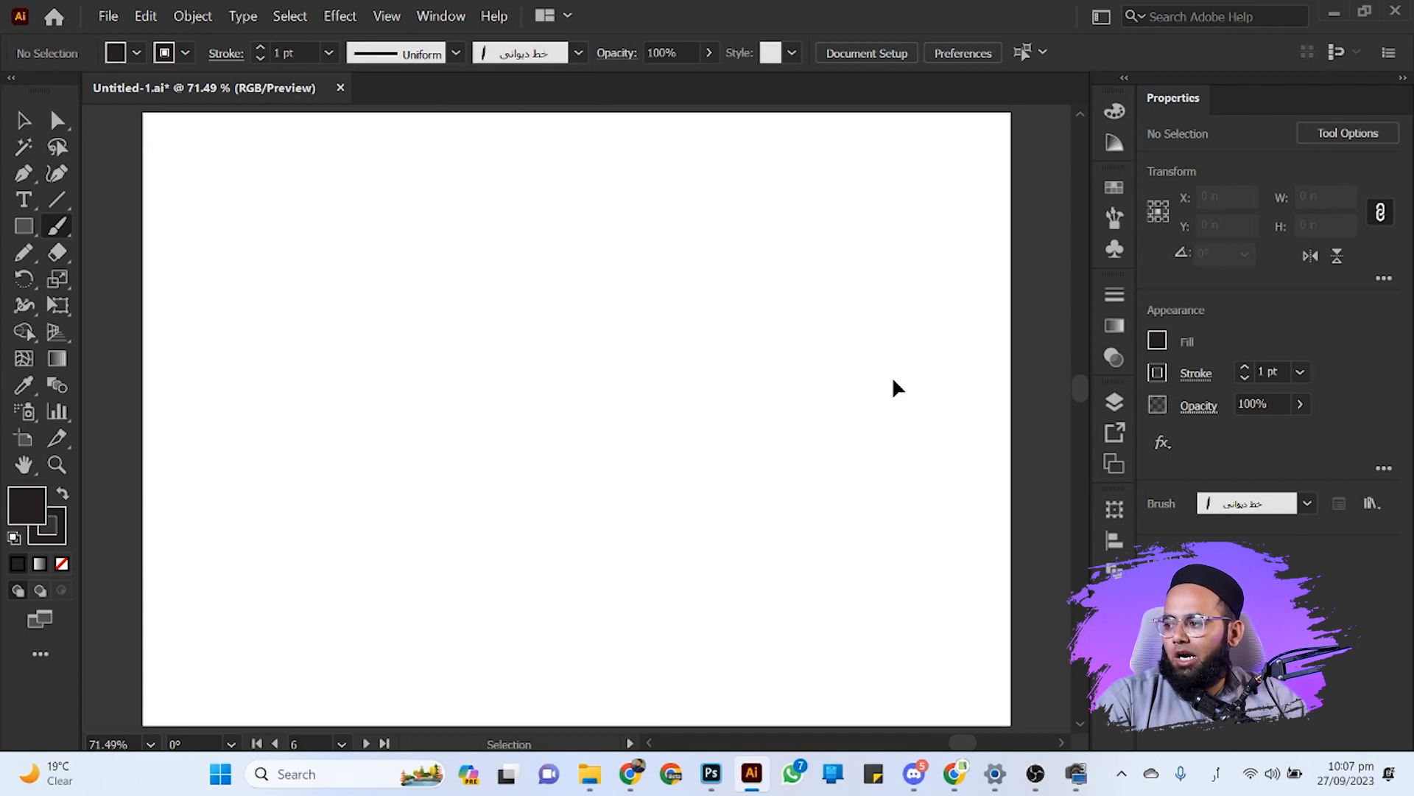
key(ctrl+plus)
key(ctrl+plus)
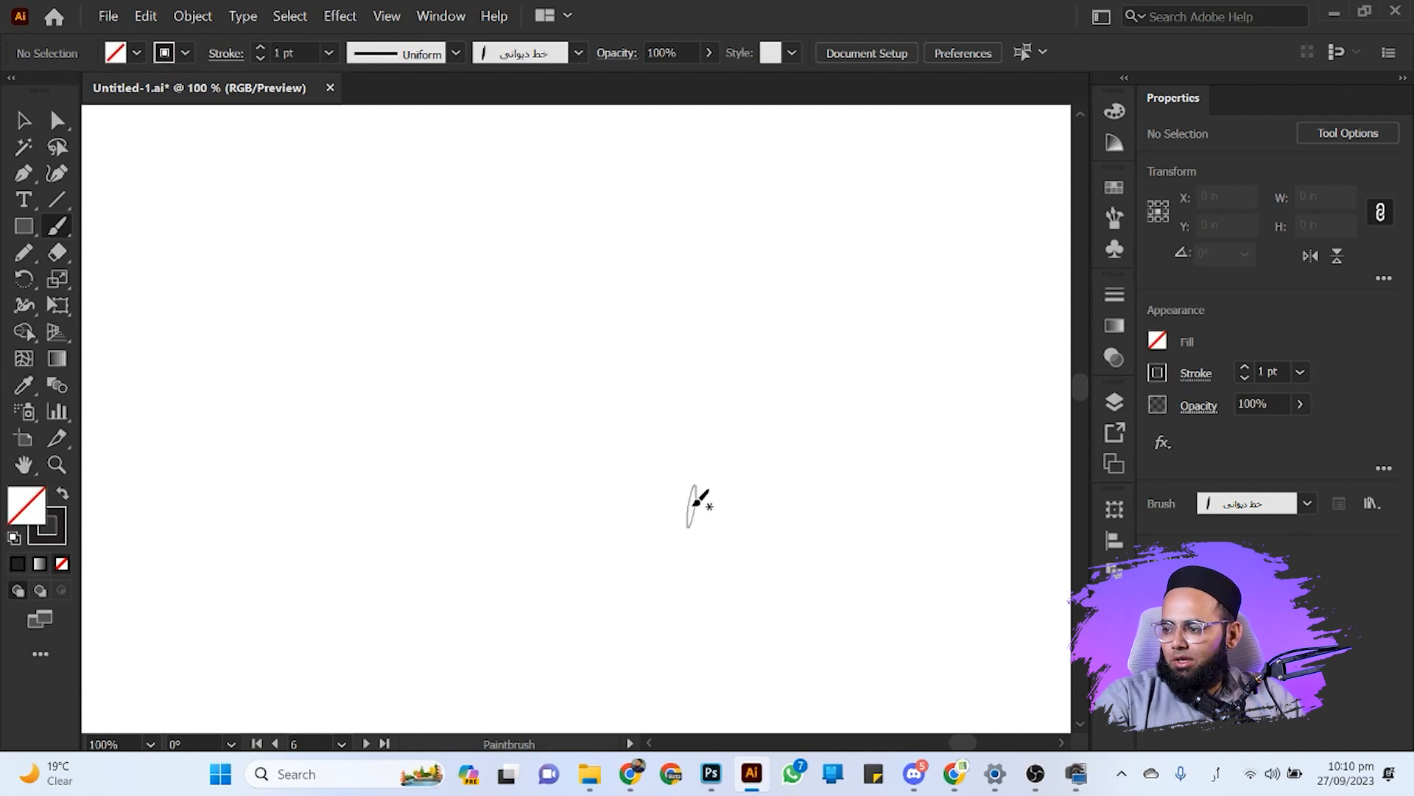
mouse_move(695, 503)
mouse_down()
mouse_move(669, 493)
mouse_move(677, 534)
mouse_move(723, 512)
mouse_move(724, 469)
mouse_move(674, 473)
mouse_move(600, 546)
mouse_move(572, 469)
mouse_move(648, 333)
mouse_move(678, 313)
mouse_move(704, 368)
mouse_move(689, 409)
mouse_move(586, 460)
mouse_move(569, 420)
mouse_move(551, 483)
mouse_move(534, 486)
mouse_move(515, 475)
mouse_move(478, 283)
mouse_up()
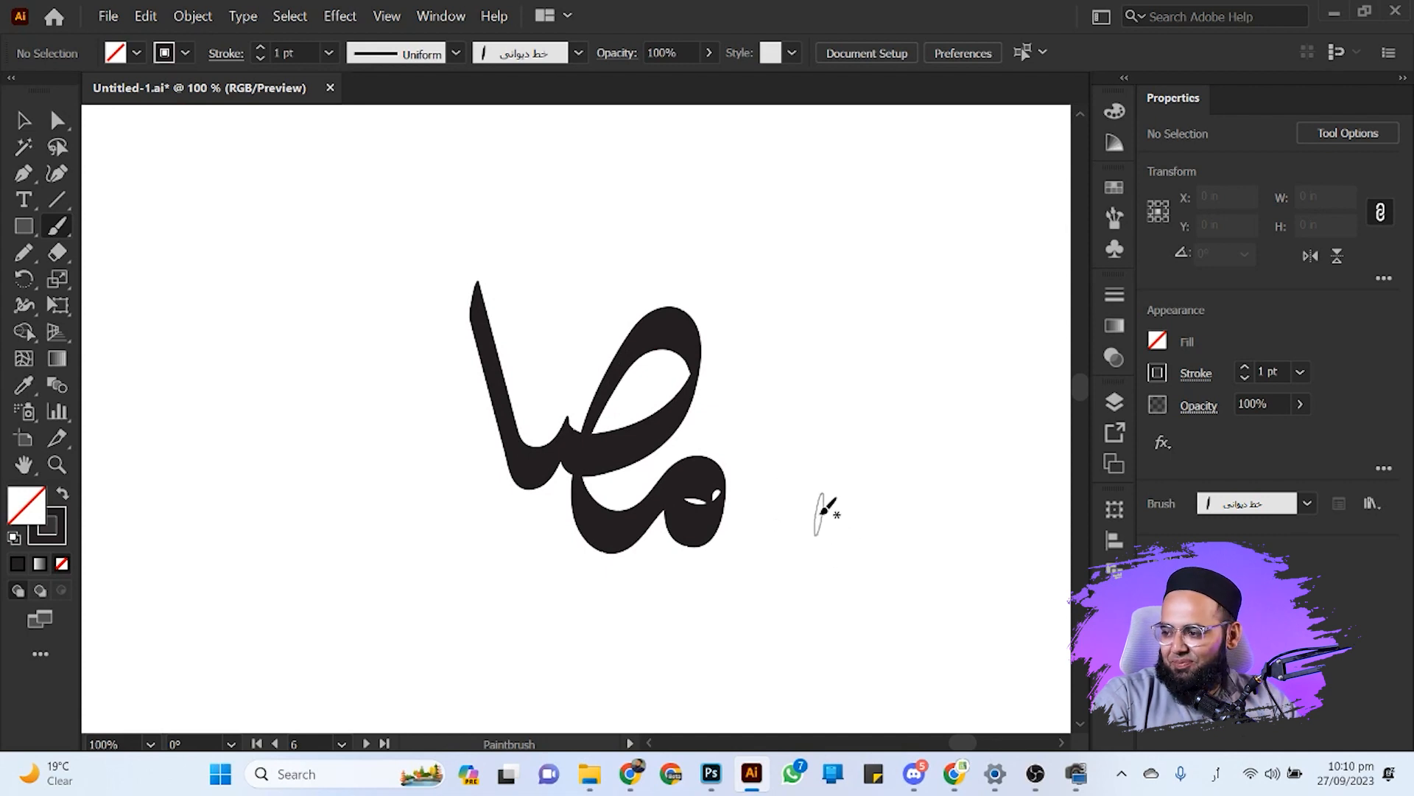
mouse_move(823, 514)
mouse_down()
mouse_move(818, 491)
mouse_move(792, 498)
mouse_move(745, 543)
mouse_move(642, 591)
mouse_move(581, 593)
mouse_move(587, 566)
mouse_up()
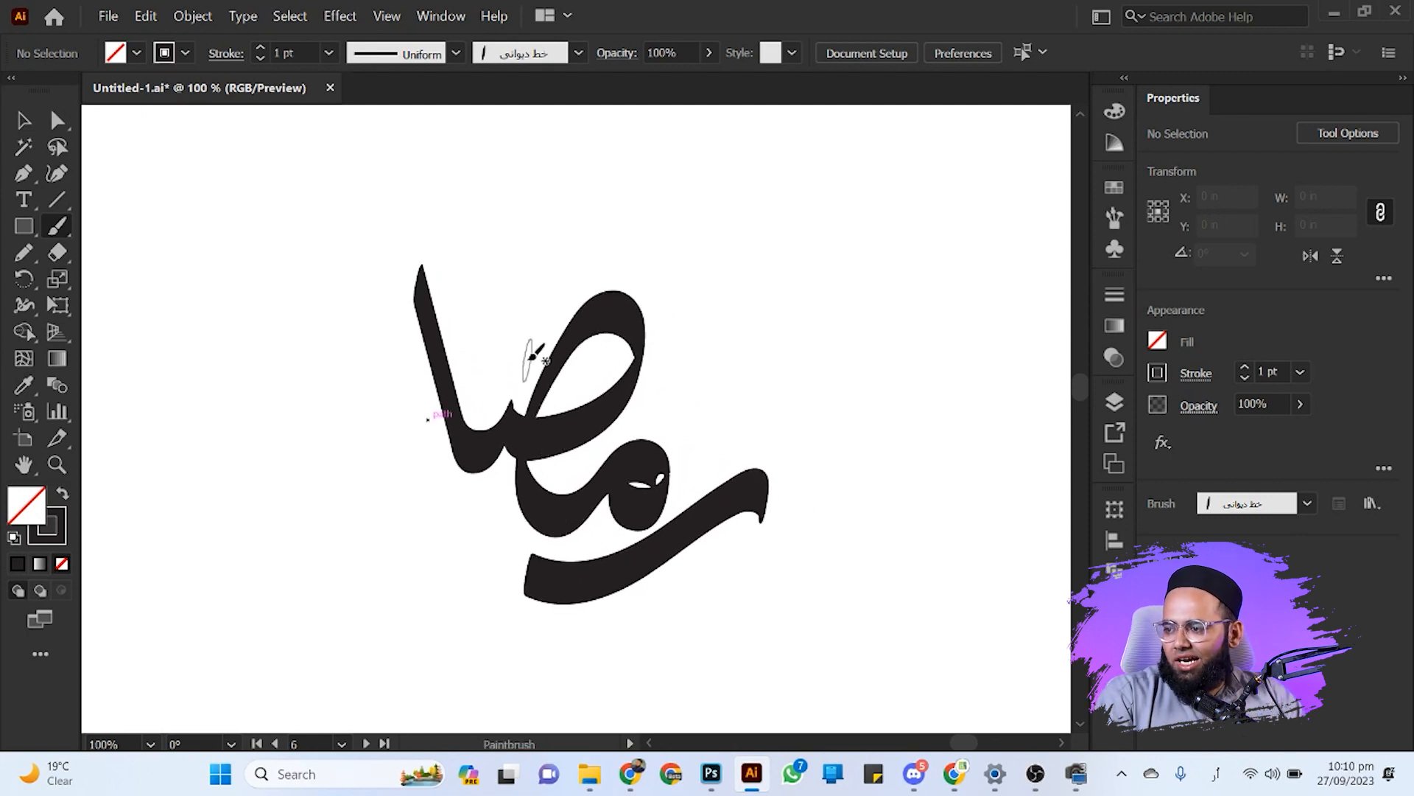
mouse_move(536, 360)
mouse_down()
mouse_move(519, 338)
mouse_move(495, 348)
mouse_move(434, 431)
mouse_move(331, 448)
mouse_move(296, 412)
mouse_move(304, 372)
mouse_up()
click(24, 120)
click(330, 457)
Extend the ر stroke with a tapered, upward-curving Pencil tail about 0.98 in wide and 1.16 in high, and fill it black
drag(327, 466, 328, 462)
click(344, 543)
drag(398, 532, 388, 502)
scroll(414, 446, up, 1)
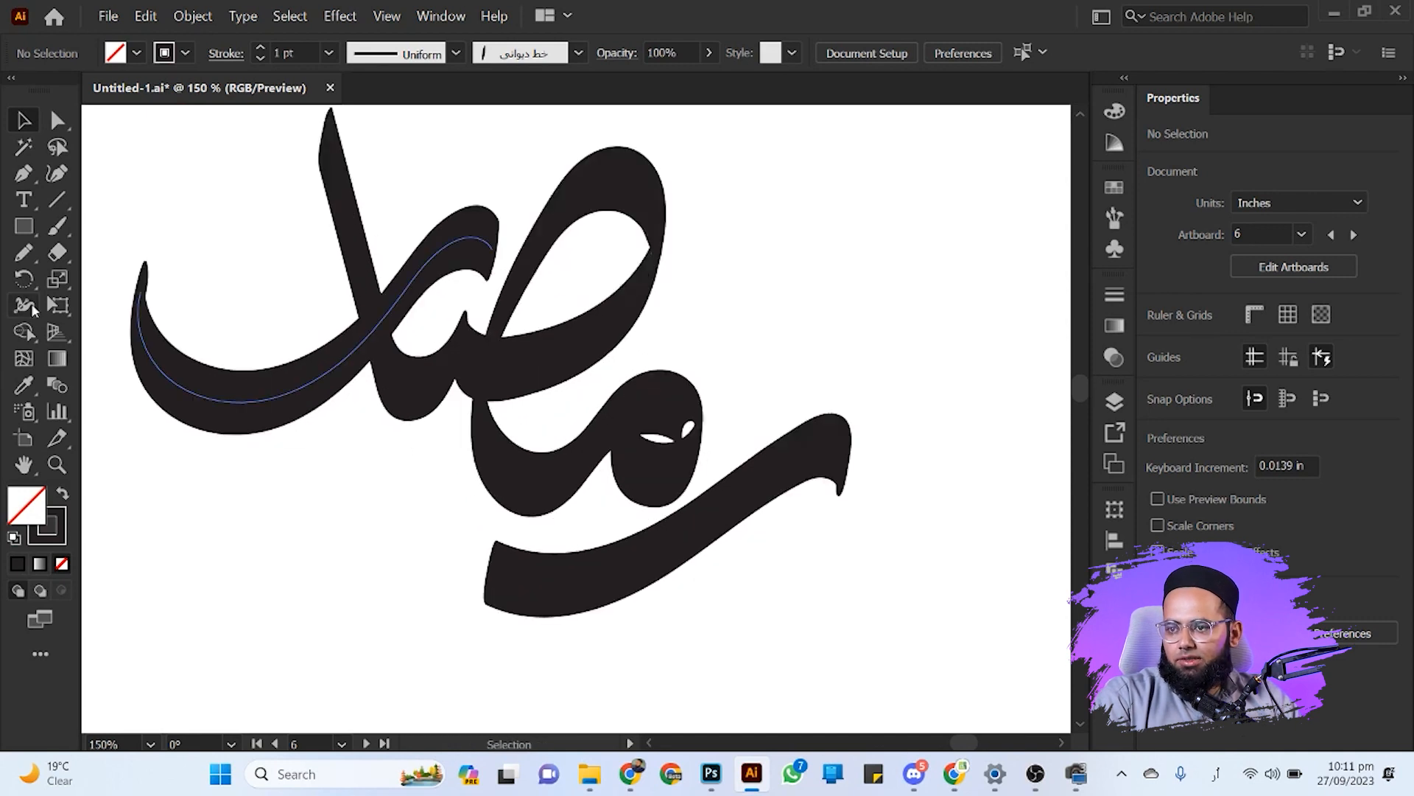
click(23, 252)
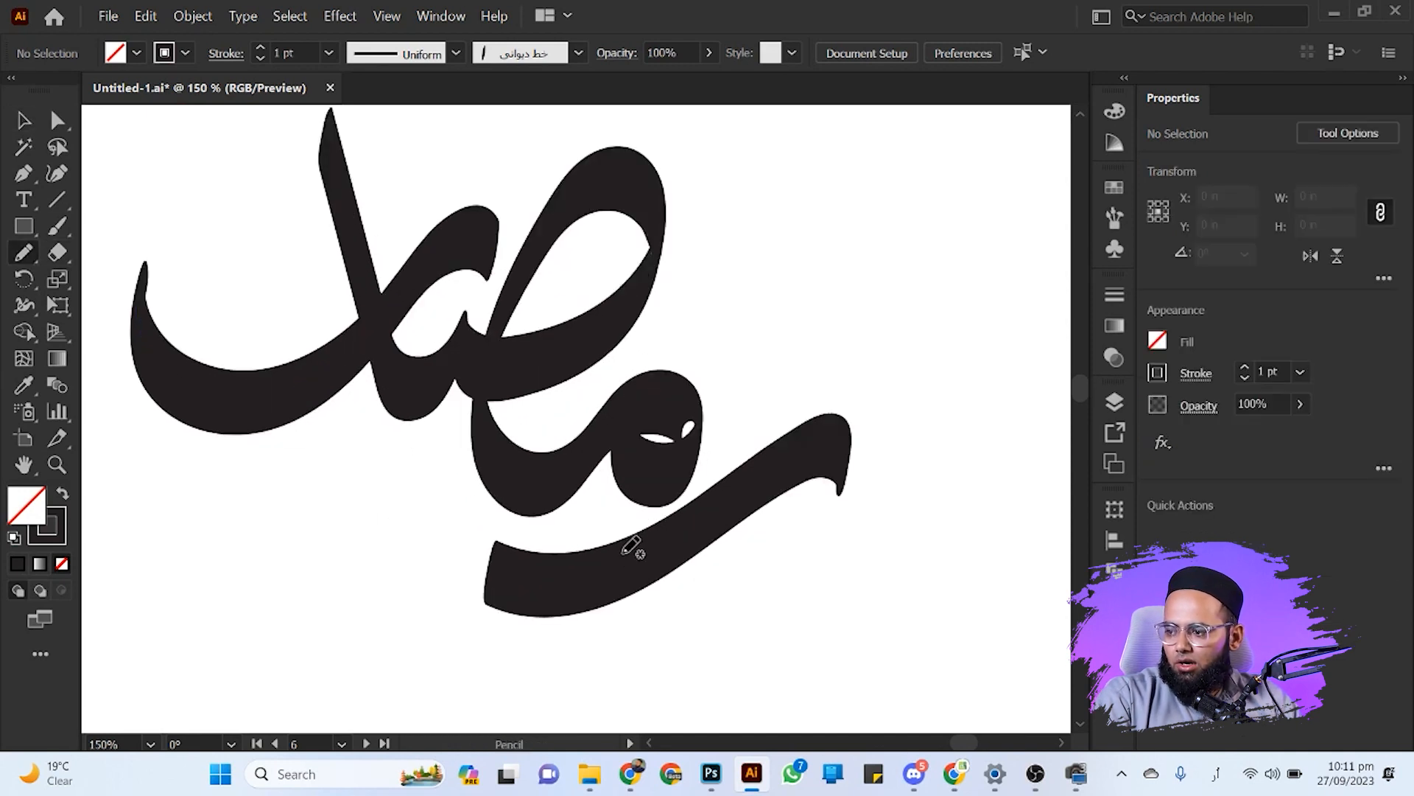
drag(646, 543, 611, 551)
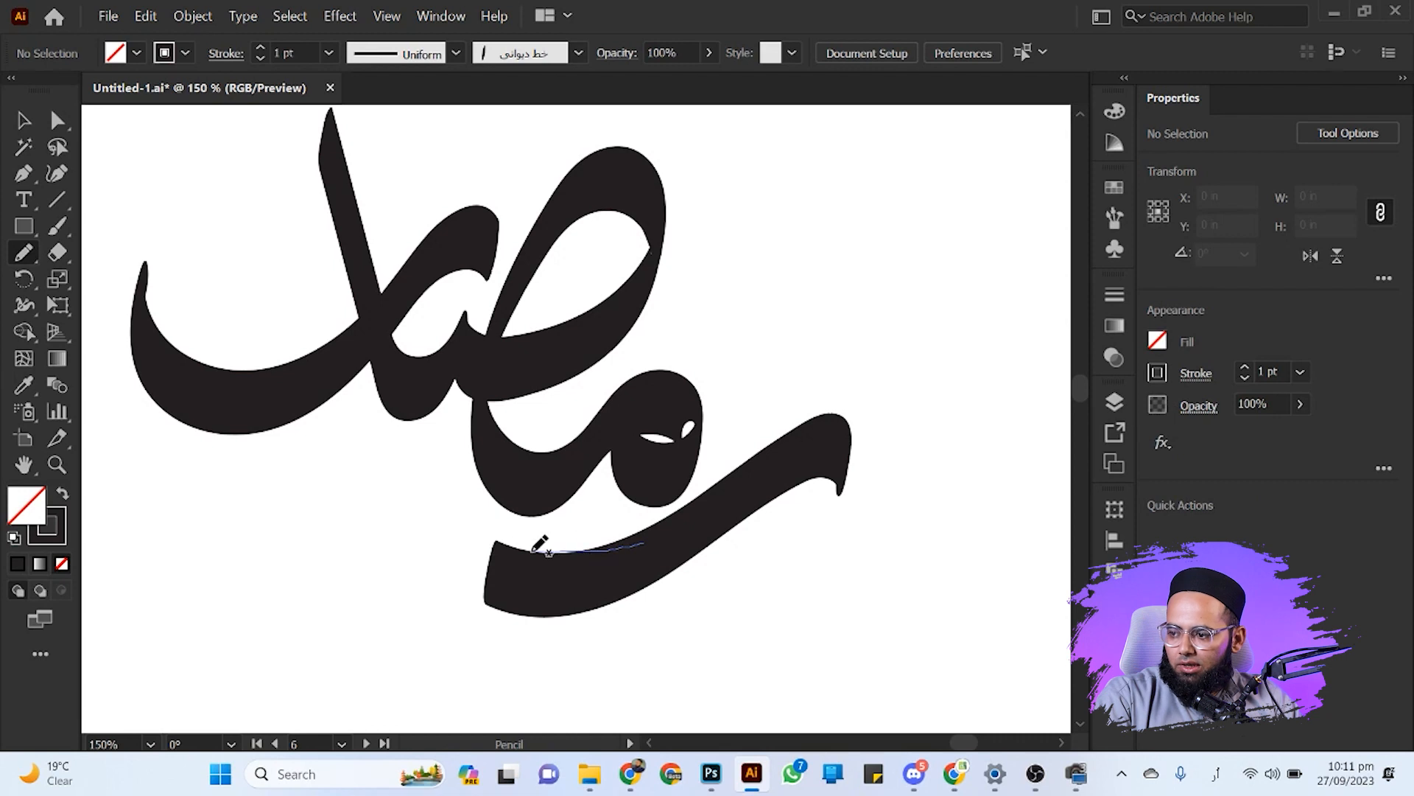
mouse_move(501, 544)
mouse_down()
mouse_move(529, 551)
mouse_move(434, 479)
mouse_up()
key(ctrl+z)
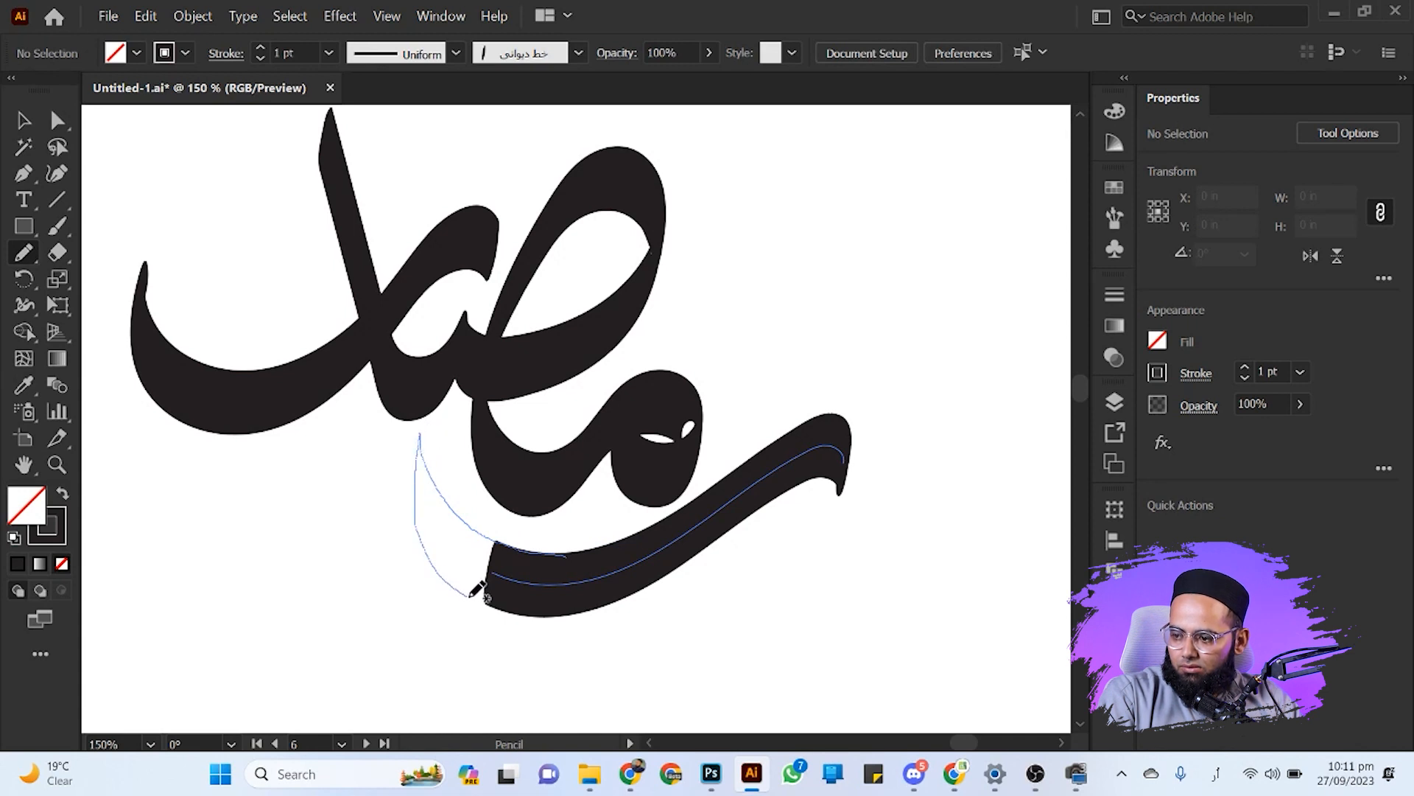
drag(528, 609, 556, 611)
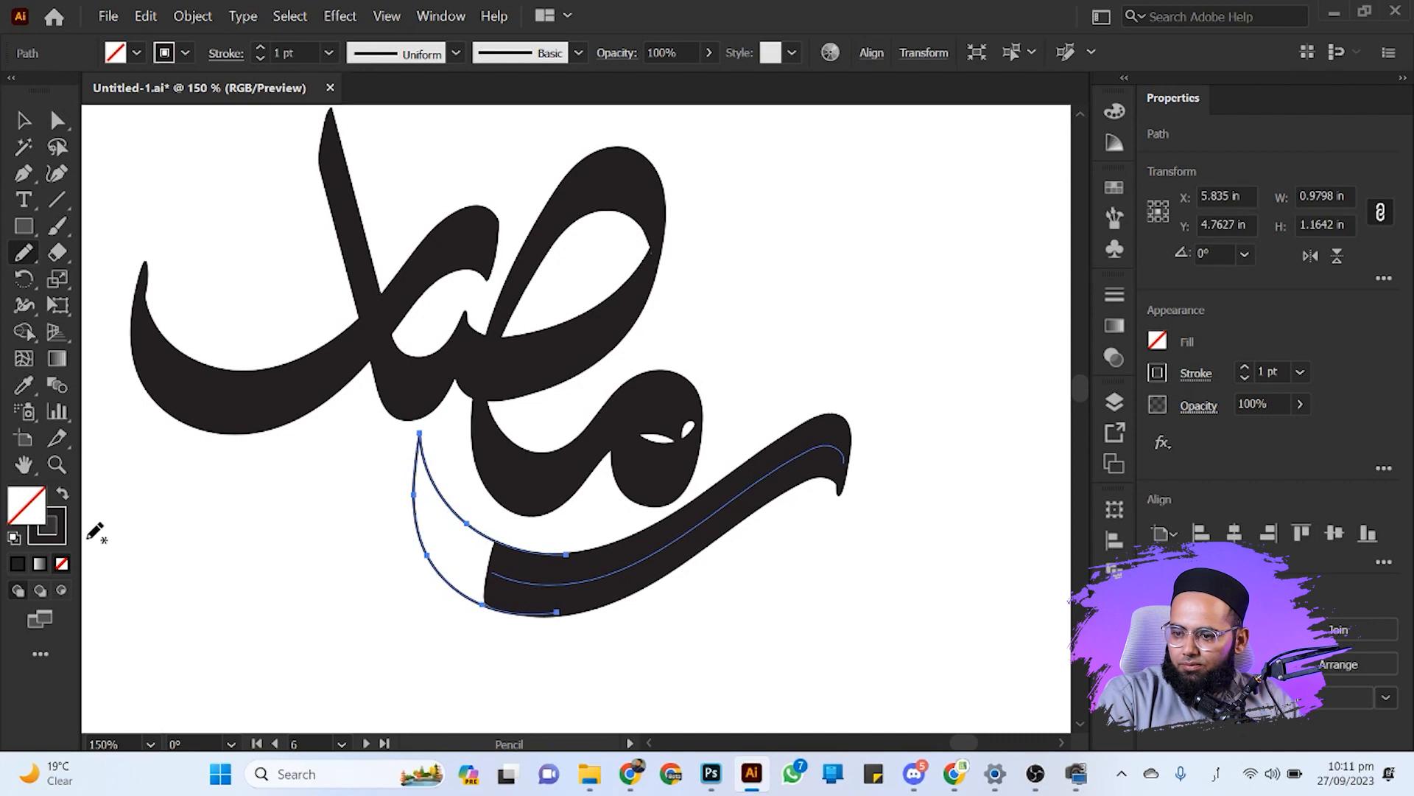
click(17, 563)
click(23, 120)
click(227, 540)
drag(296, 573, 303, 603)
Draw a tapered curl with the Pencil tool from the end of the ن stroke, hooking back inside its bowl, and fill it black
scroll(305, 606, down, 1)
scroll(229, 392, up, 1)
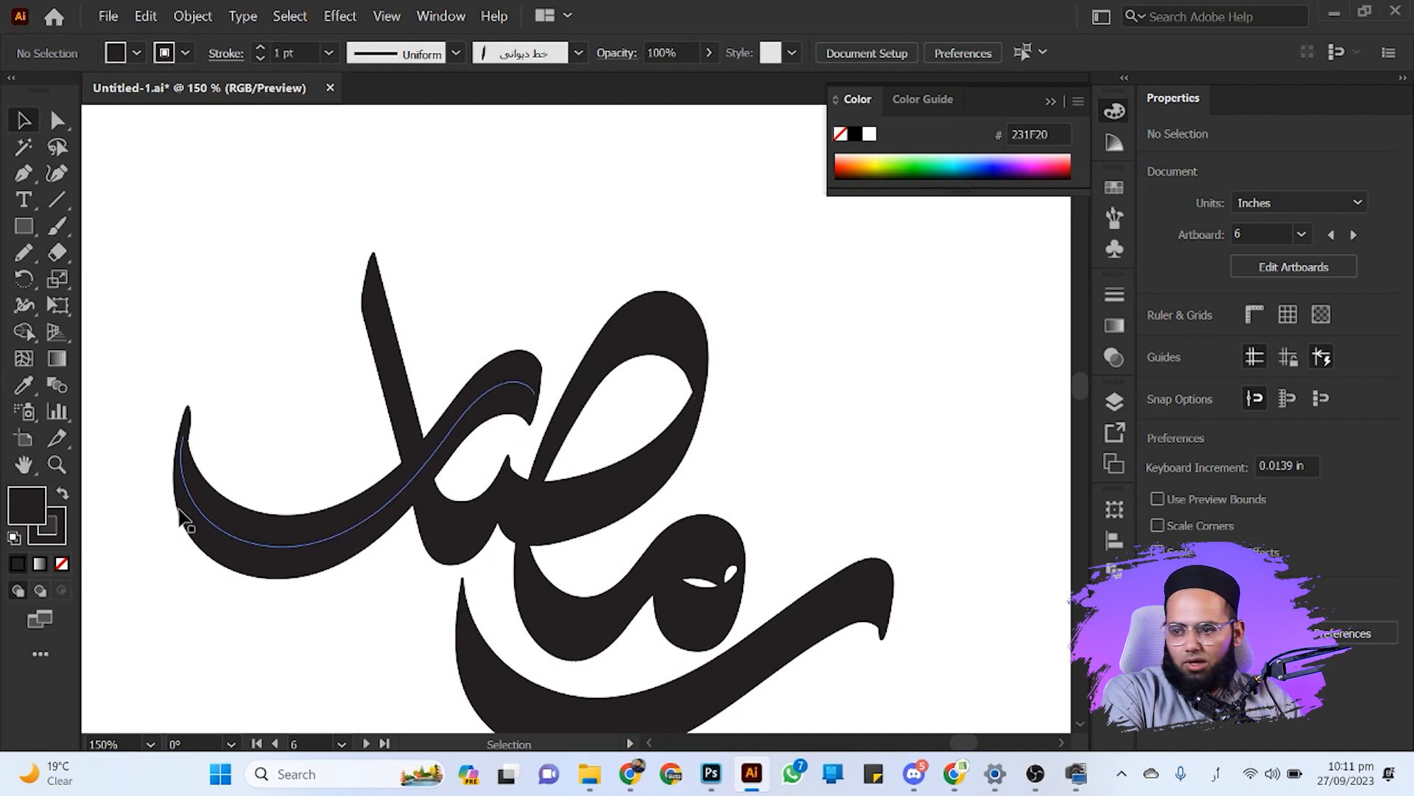
key(n)
drag(227, 510, 198, 466)
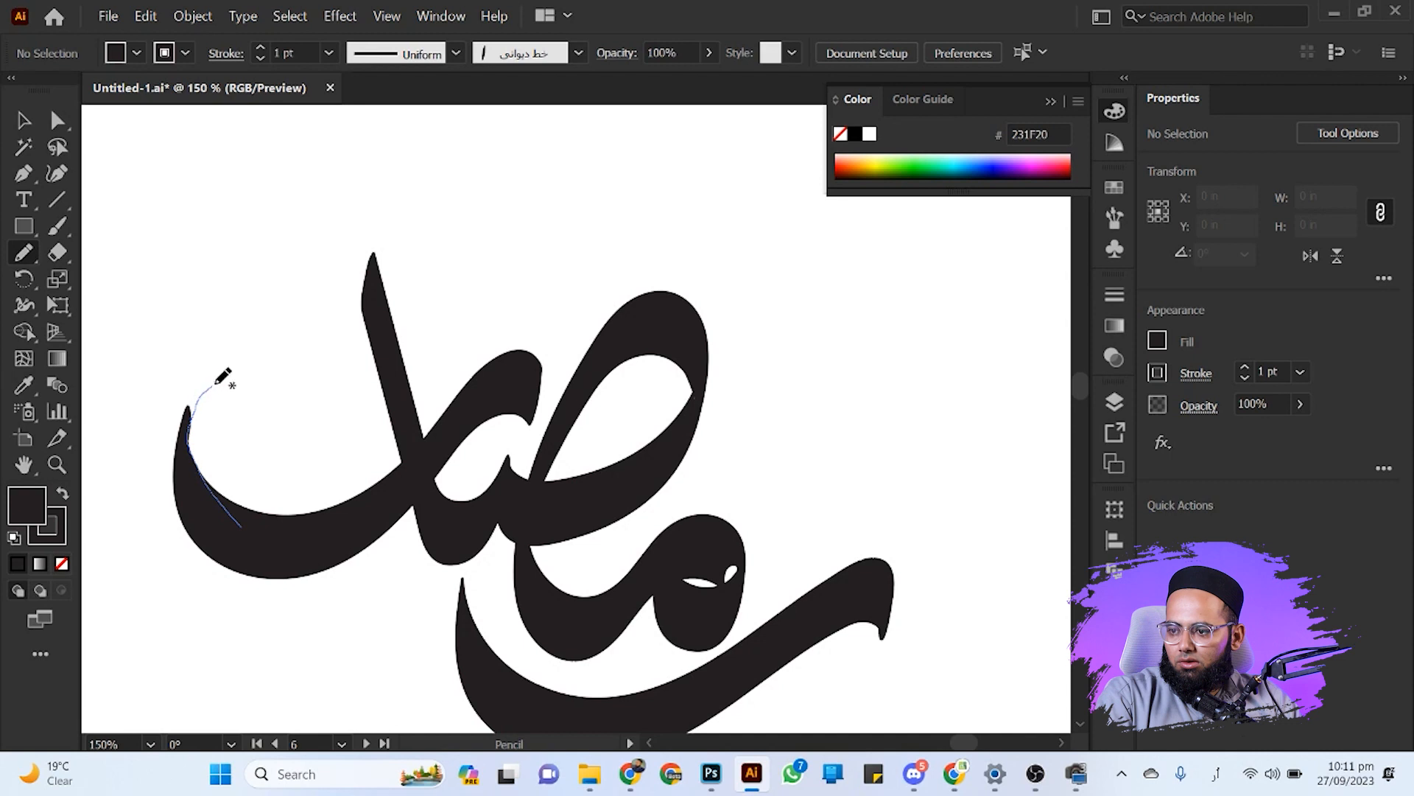
mouse_move(256, 368)
mouse_down()
mouse_move(316, 400)
mouse_move(336, 445)
mouse_move(308, 374)
mouse_up()
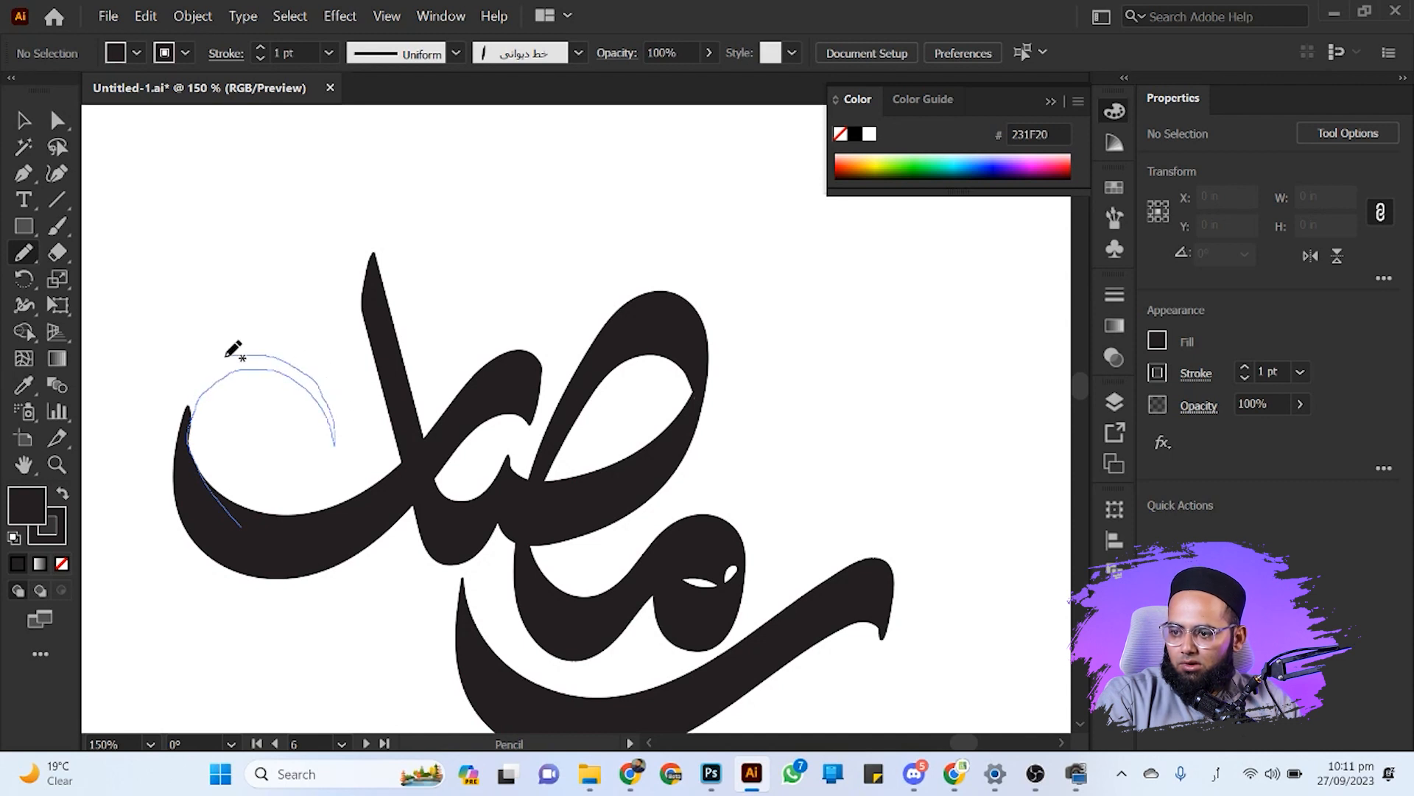
mouse_move(175, 402)
mouse_down()
mouse_move(172, 471)
mouse_move(206, 546)
mouse_up()
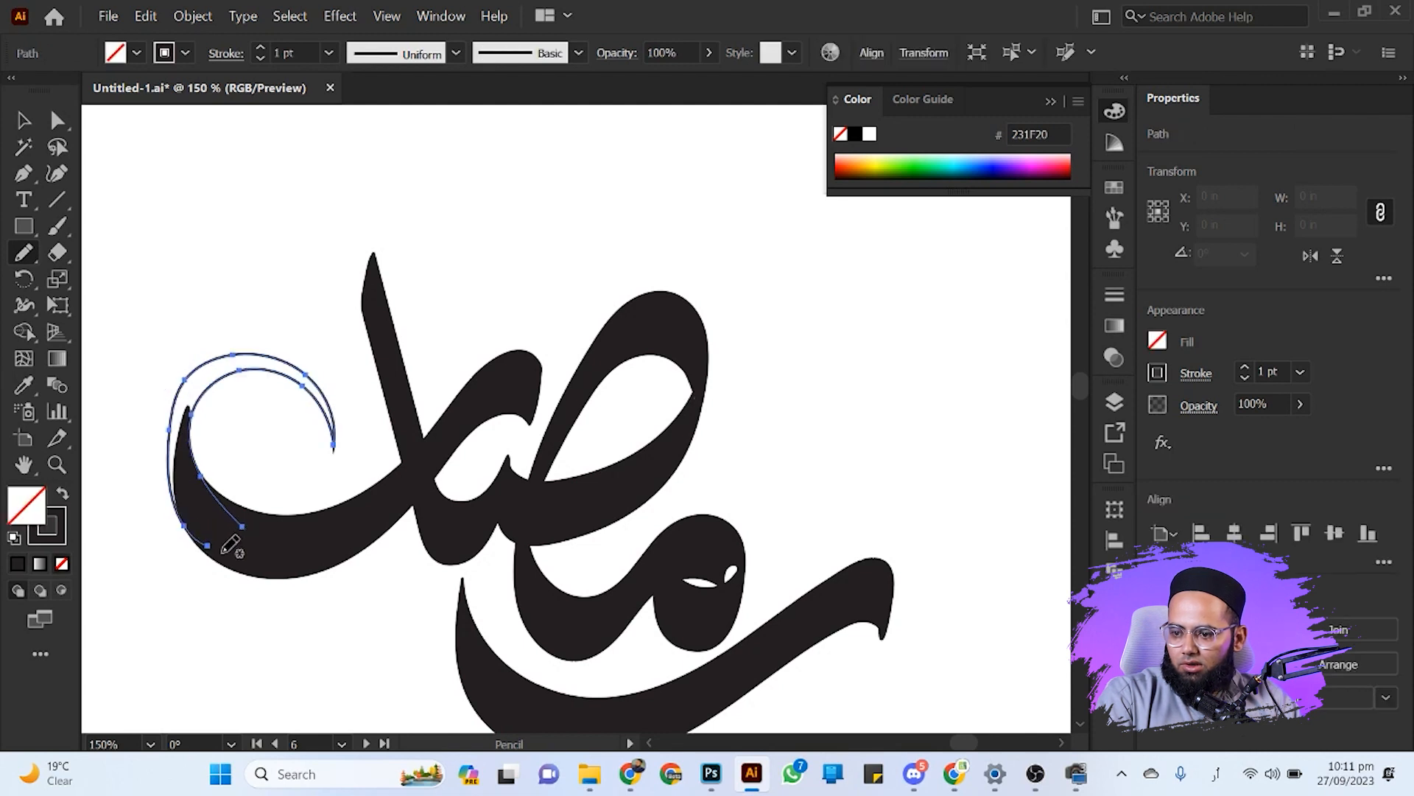
click(17, 564)
click(23, 127)
click(196, 293)
Paint one dot above the ض and one dot inside the bowl of the ن with the Paintbrush
scroll(169, 221, down, 3)
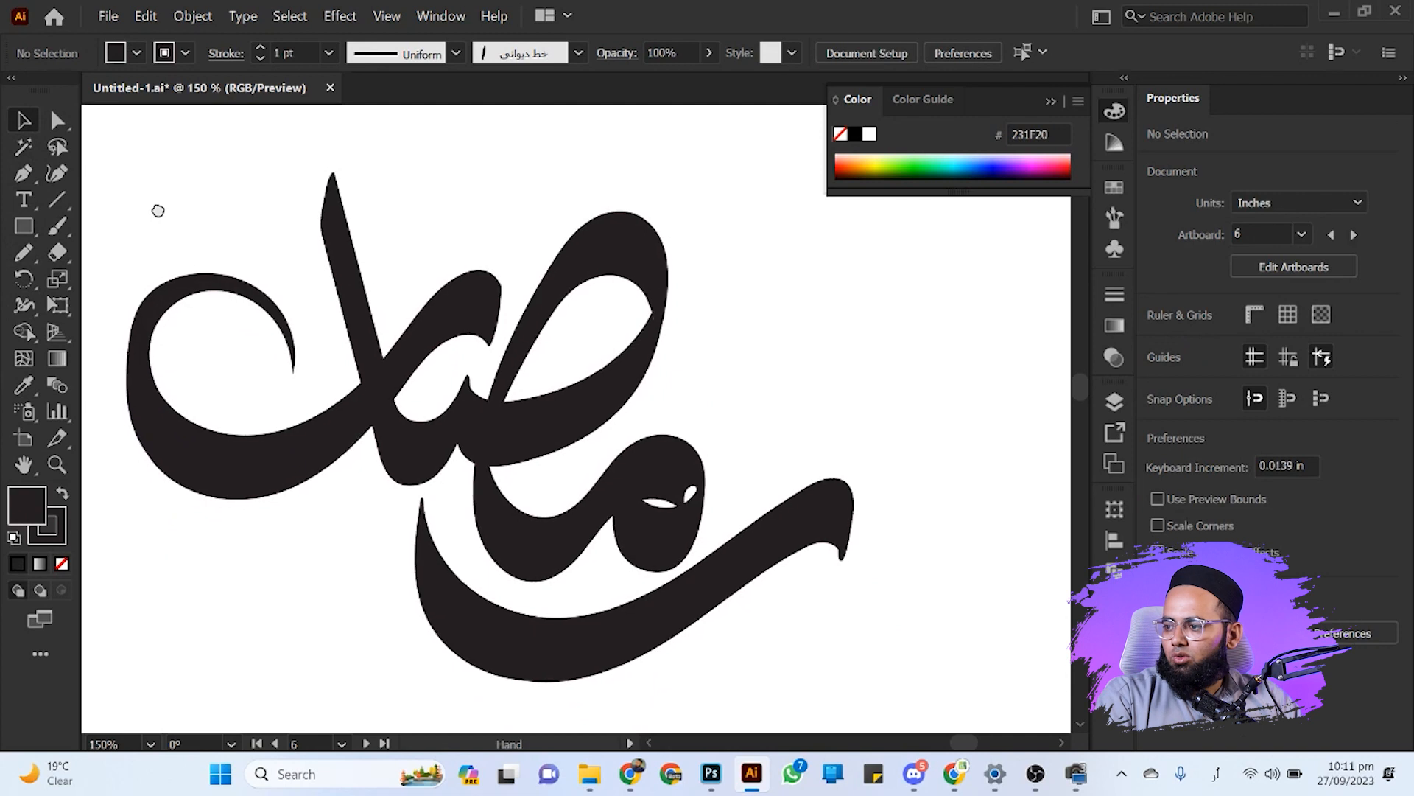
key(space)
drag(237, 226, 220, 238)
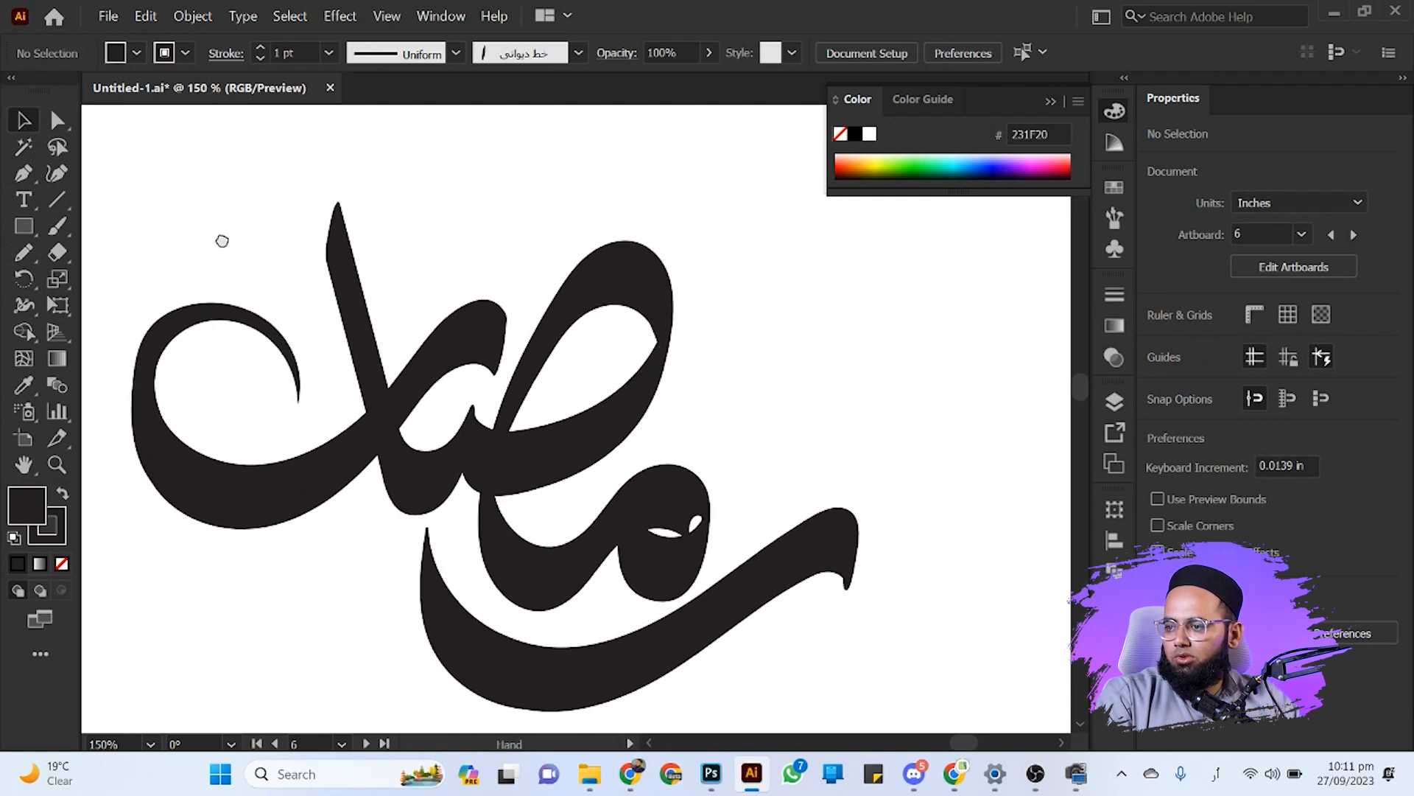
click(62, 226)
mouse_move(559, 230)
mouse_down()
mouse_move(512, 239)
mouse_move(499, 274)
mouse_up()
mouse_move(283, 394)
mouse_down()
mouse_move(221, 391)
mouse_move(218, 336)
mouse_up()
click(23, 120)
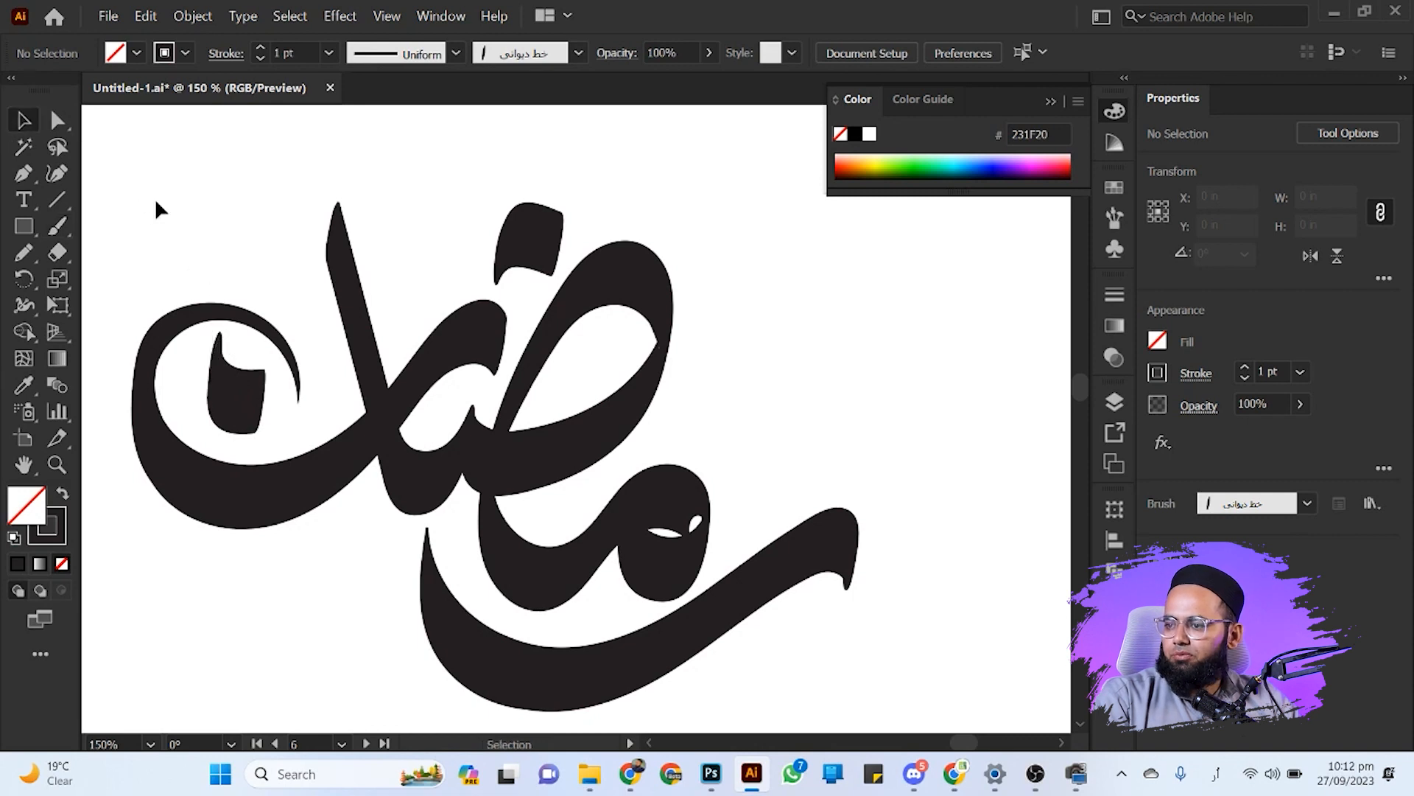
scroll(354, 315, down, 1)
drag(224, 275, 280, 290)
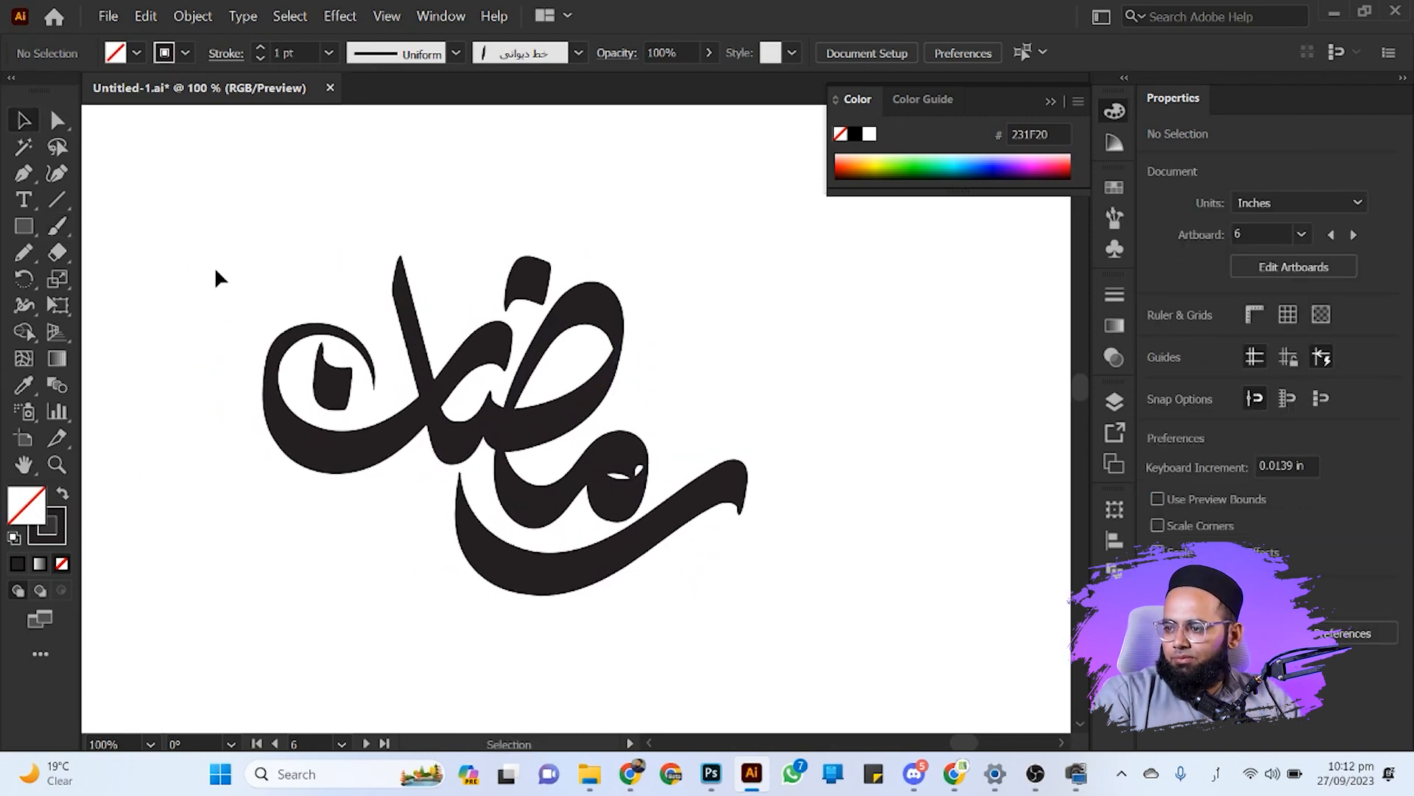